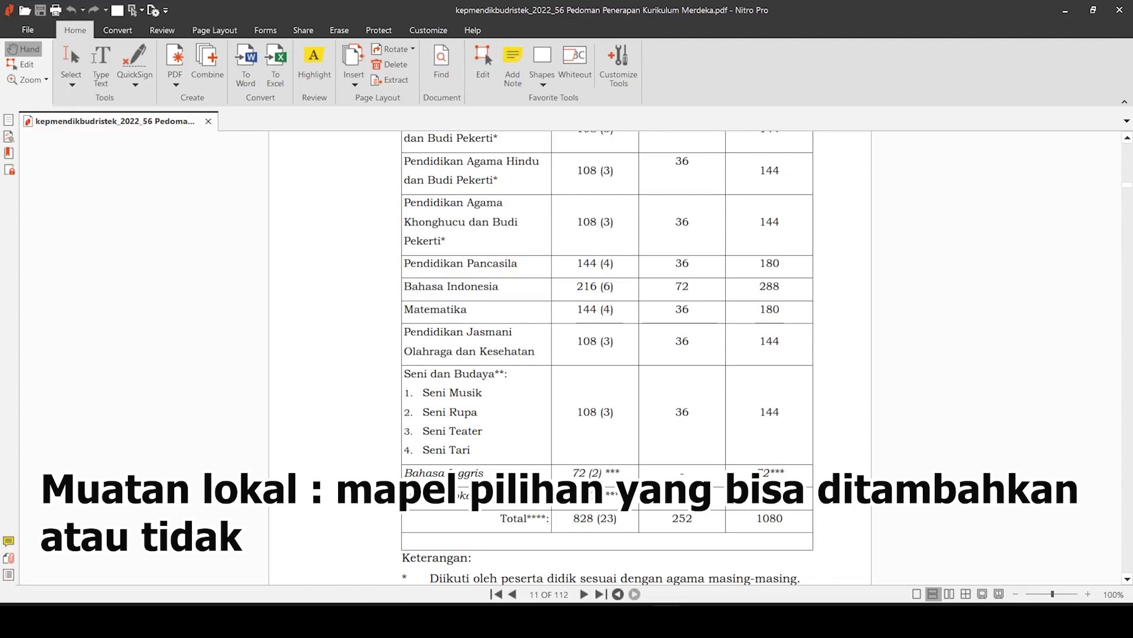
- Read the notes below the first allocation table about religion, art and elective subjects, and the footnote on total JP
{"action": "scroll", "coordinate": [462, 345], "scroll_direction": "down", "scroll_amount": 2}
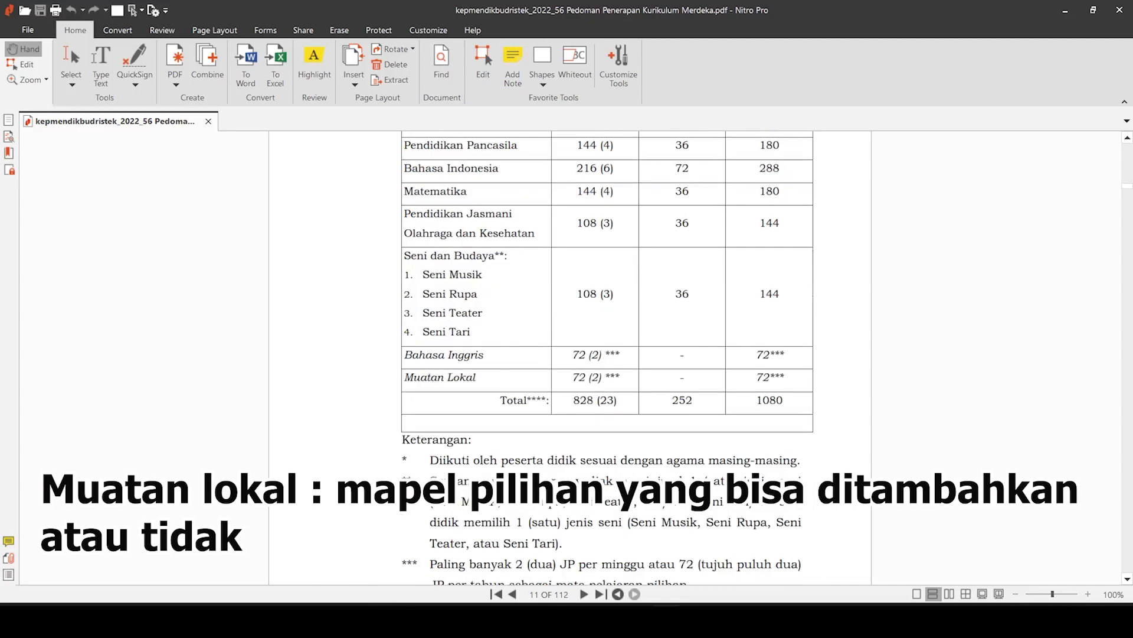
{"action": "scroll", "coordinate": [463, 345], "scroll_direction": "down", "scroll_amount": 4}
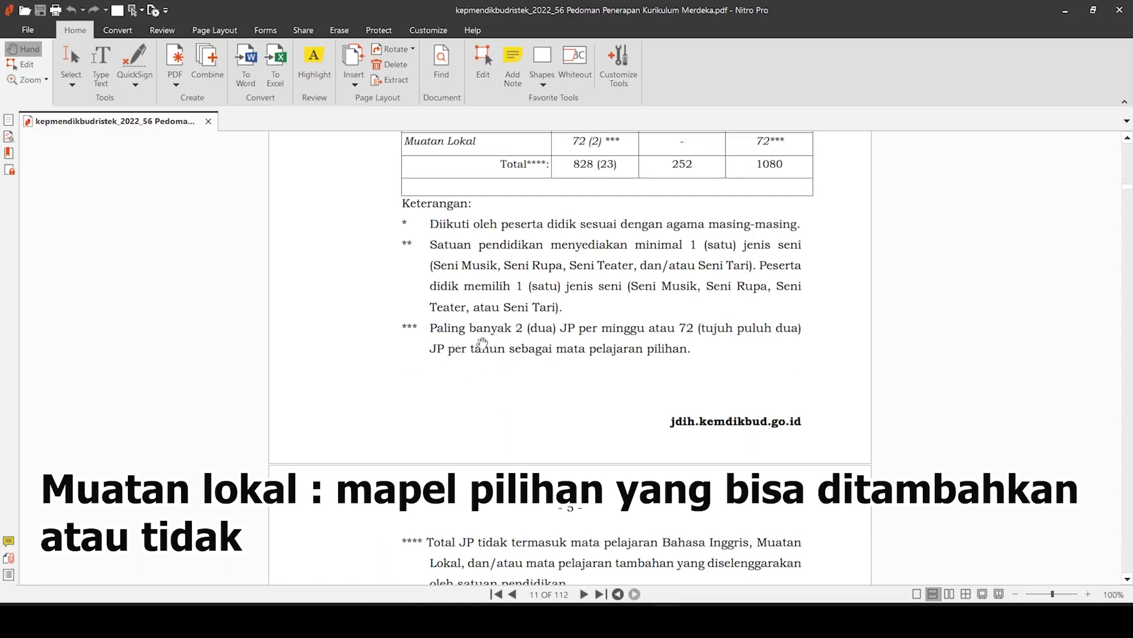
{"action": "scroll", "coordinate": [546, 337], "scroll_direction": "down", "scroll_amount": 2}
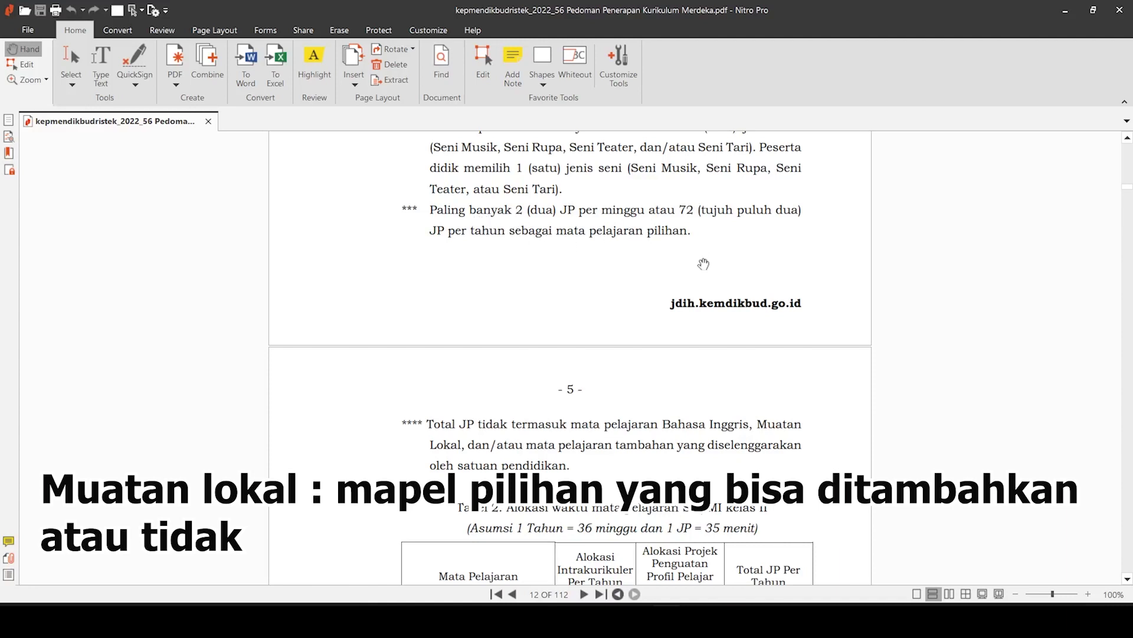
{"action": "scroll", "coordinate": [702, 267], "scroll_direction": "up", "scroll_amount": 4}
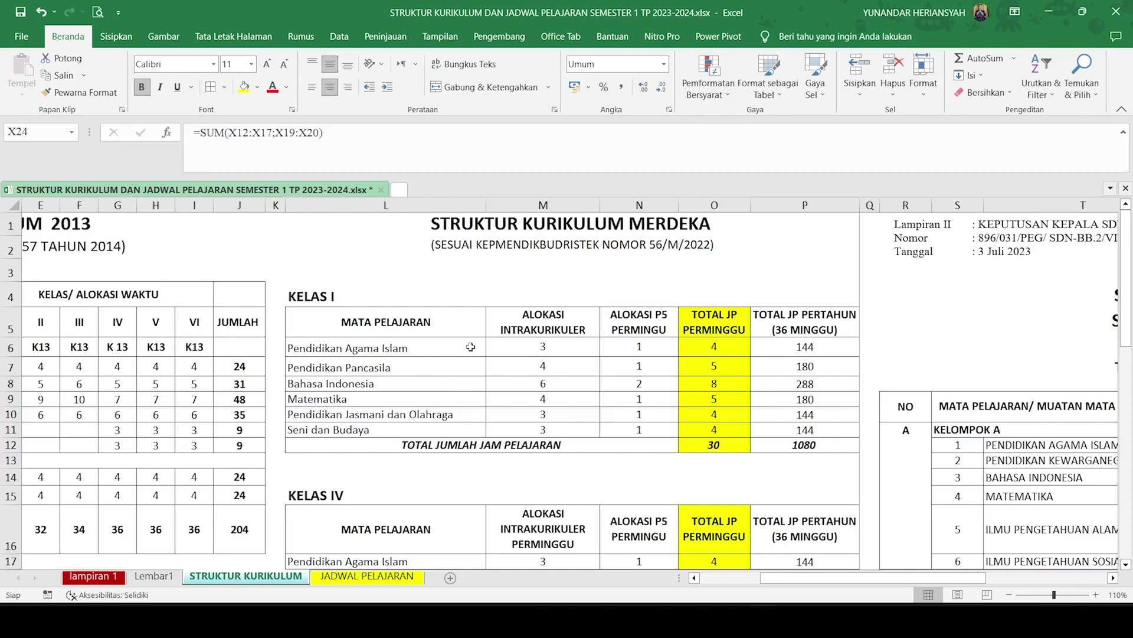
- Examine the weekly and yearly JP totals in the Kelas I and Kelas IV tables of the STRUKTUR KURIKULUM sheet
{"action": "left_click", "coordinate": [718, 347]}
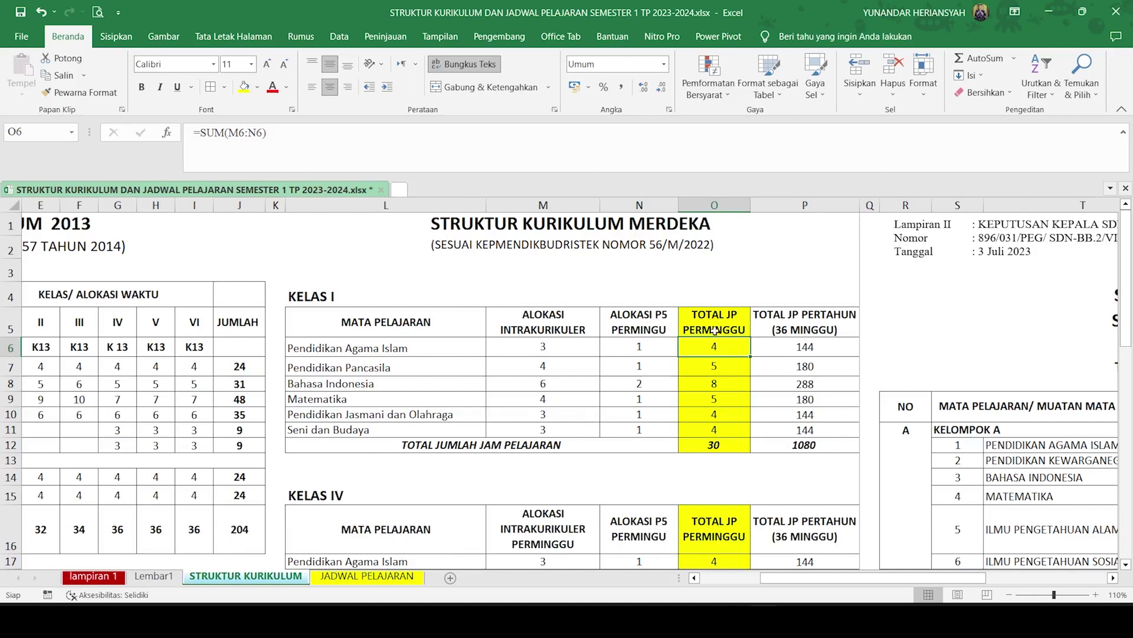
{"action": "left_click", "coordinate": [718, 447]}
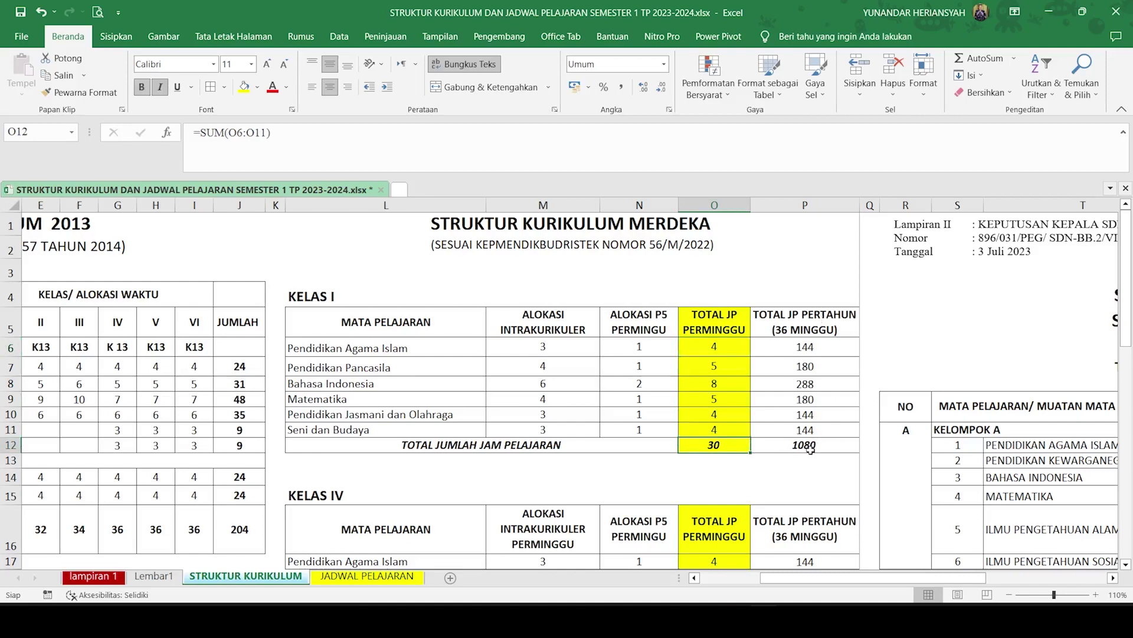
{"action": "left_click", "coordinate": [810, 448]}
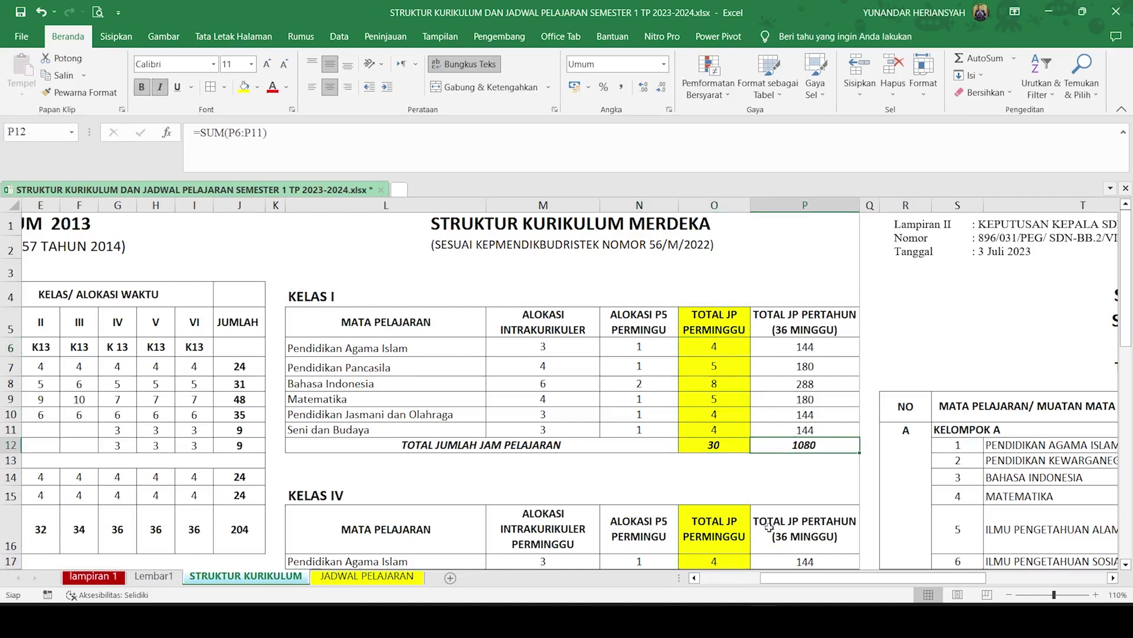
{"action": "left_click", "coordinate": [674, 620]}
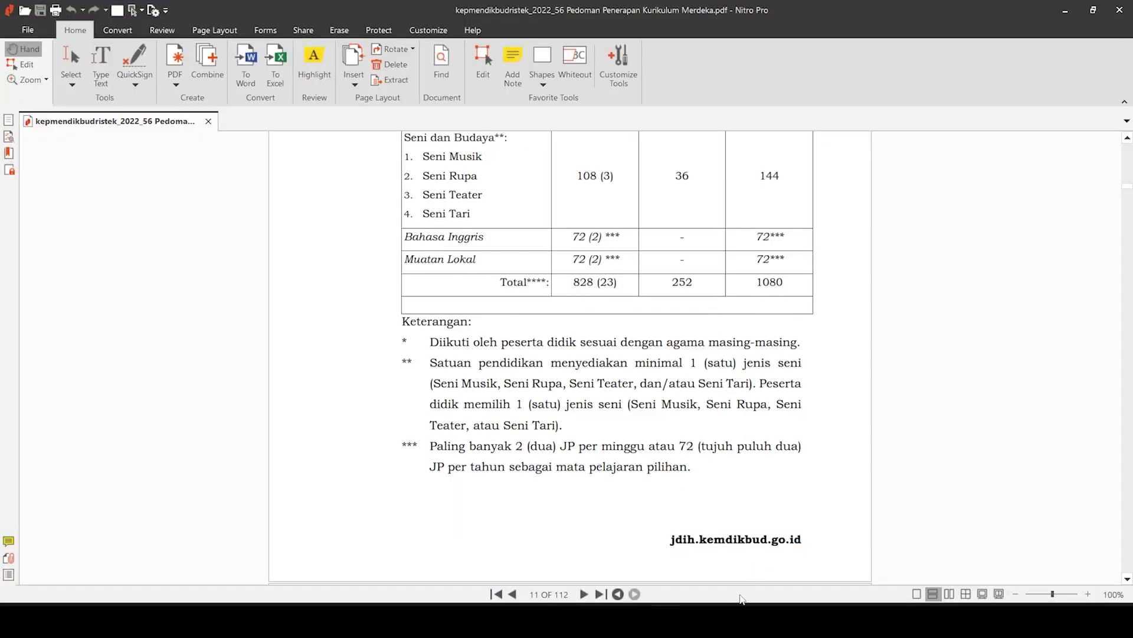
{"action": "left_click", "coordinate": [673, 620]}
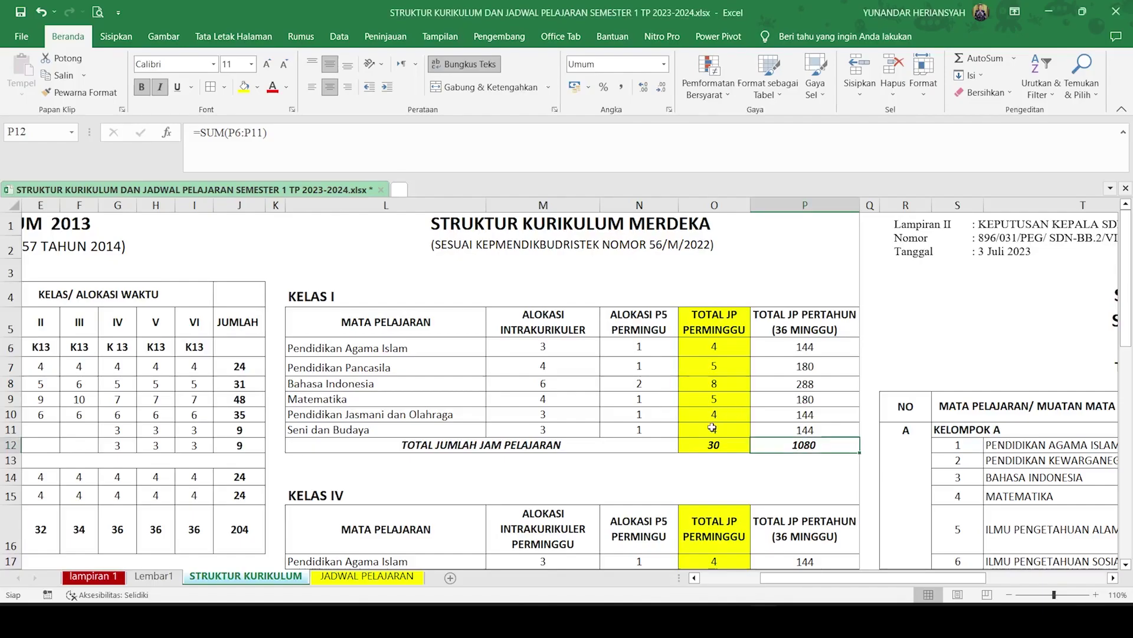
{"action": "scroll", "coordinate": [713, 428], "scroll_direction": "down", "scroll_amount": 3}
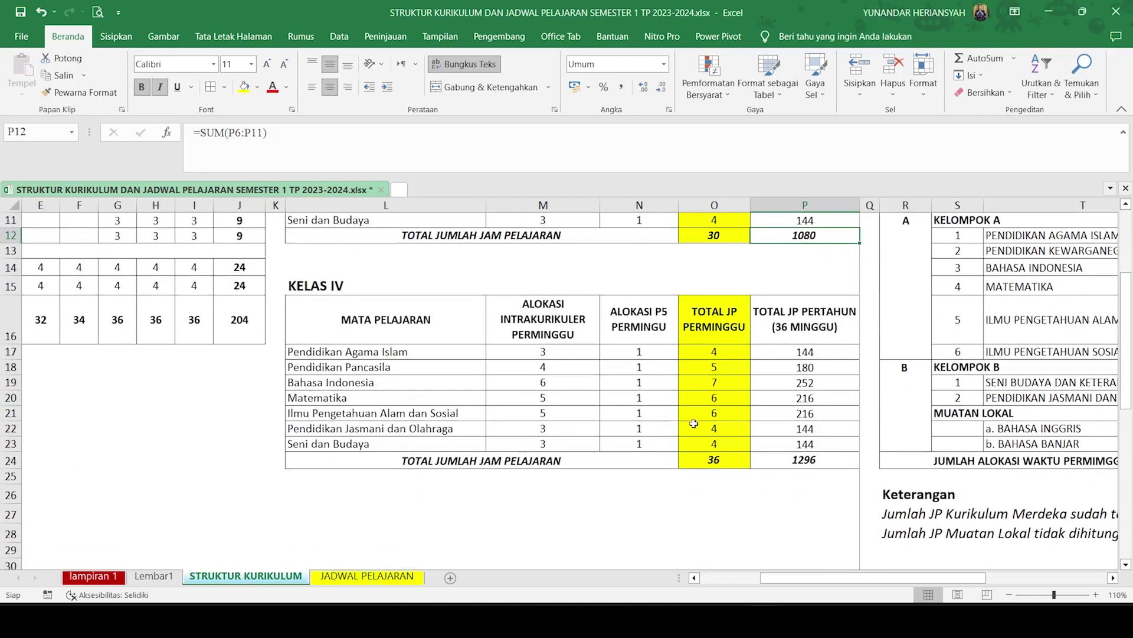
{"action": "left_click", "coordinate": [721, 461]}
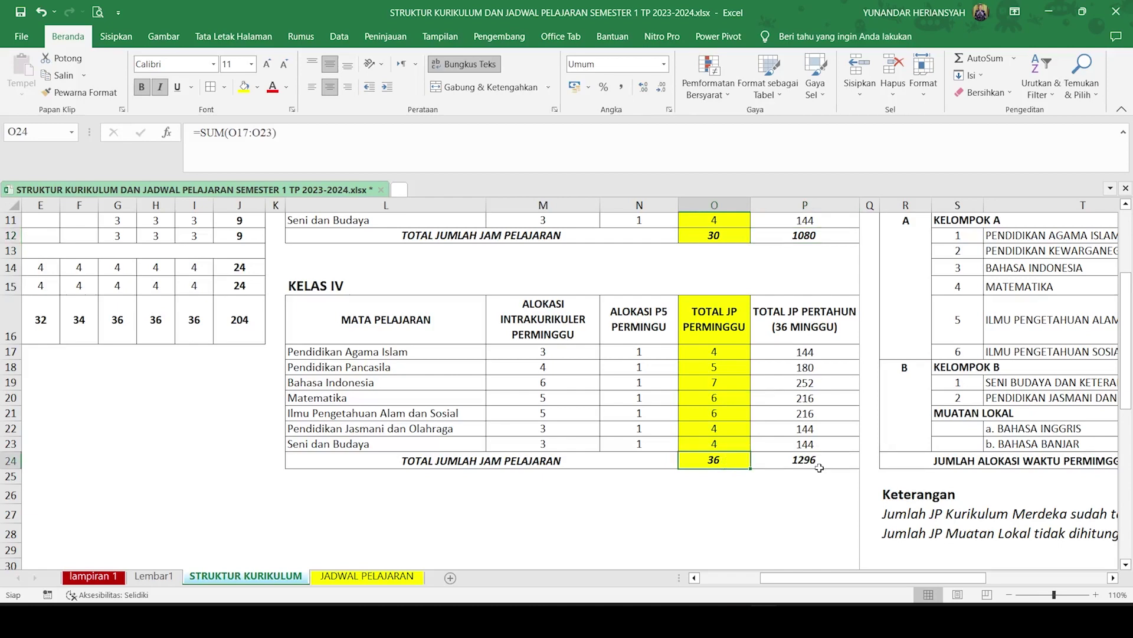
{"action": "scroll", "coordinate": [715, 400], "scroll_direction": "up", "scroll_amount": 3}
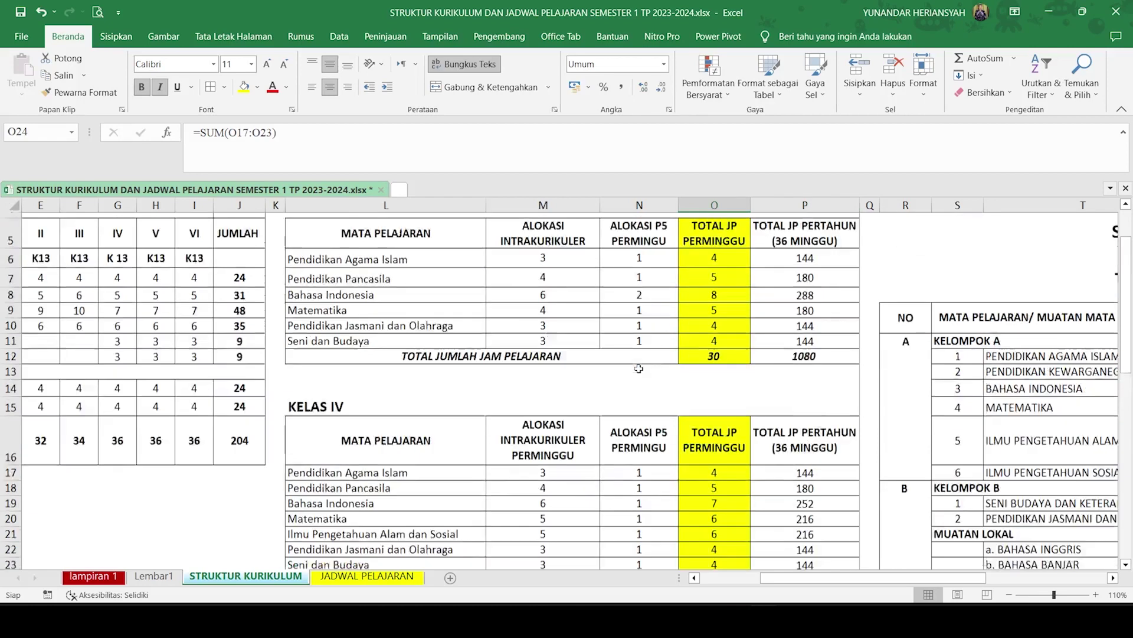
- Compare the weekly JP per subject in the Kelas I table with class I in the school's curriculum structure table
{"action": "left_click_drag", "start_coordinate": [821, 579], "coordinate": [967, 582]}
{"action": "scroll", "coordinate": [891, 387], "scroll_direction": "down", "scroll_amount": 4}
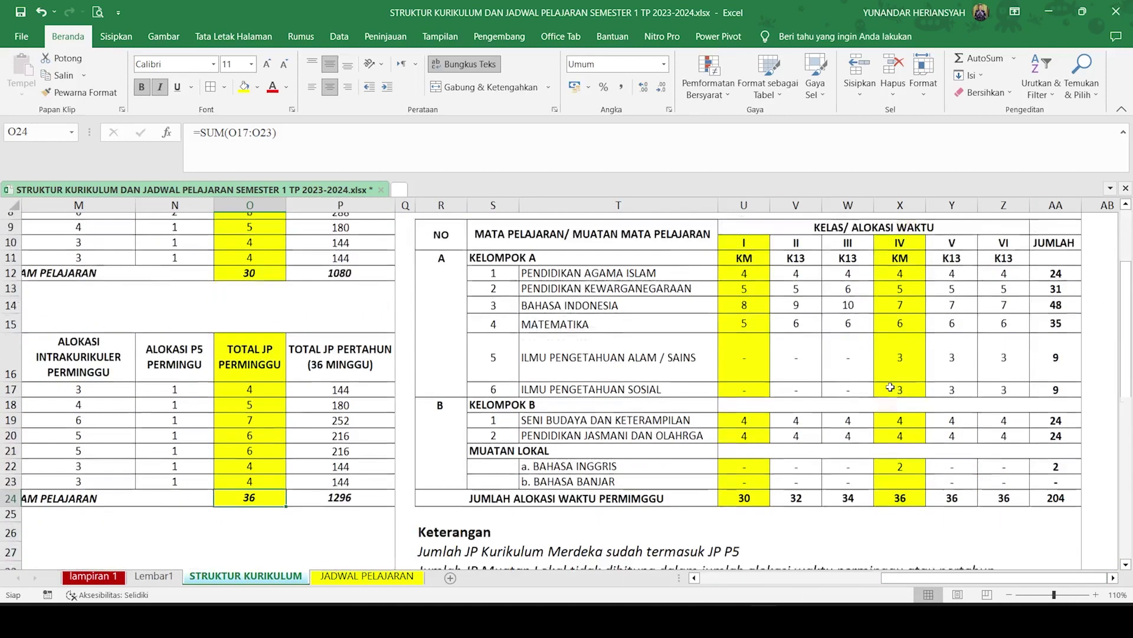
{"action": "scroll", "coordinate": [831, 419], "scroll_direction": "up", "scroll_amount": 4}
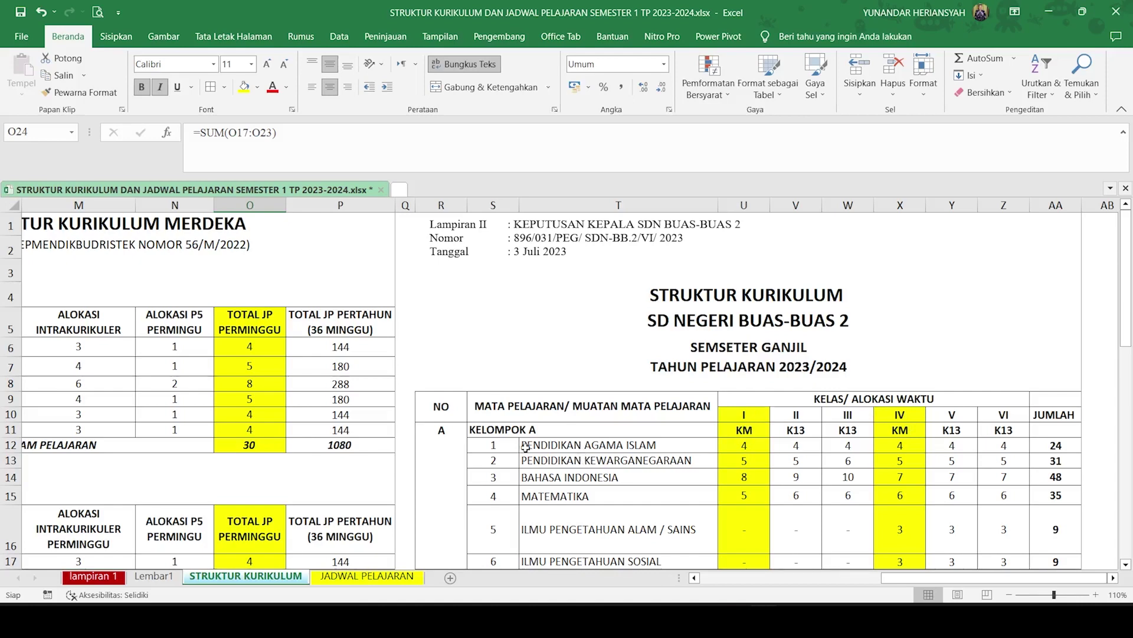
{"action": "left_click", "coordinate": [239, 353]}
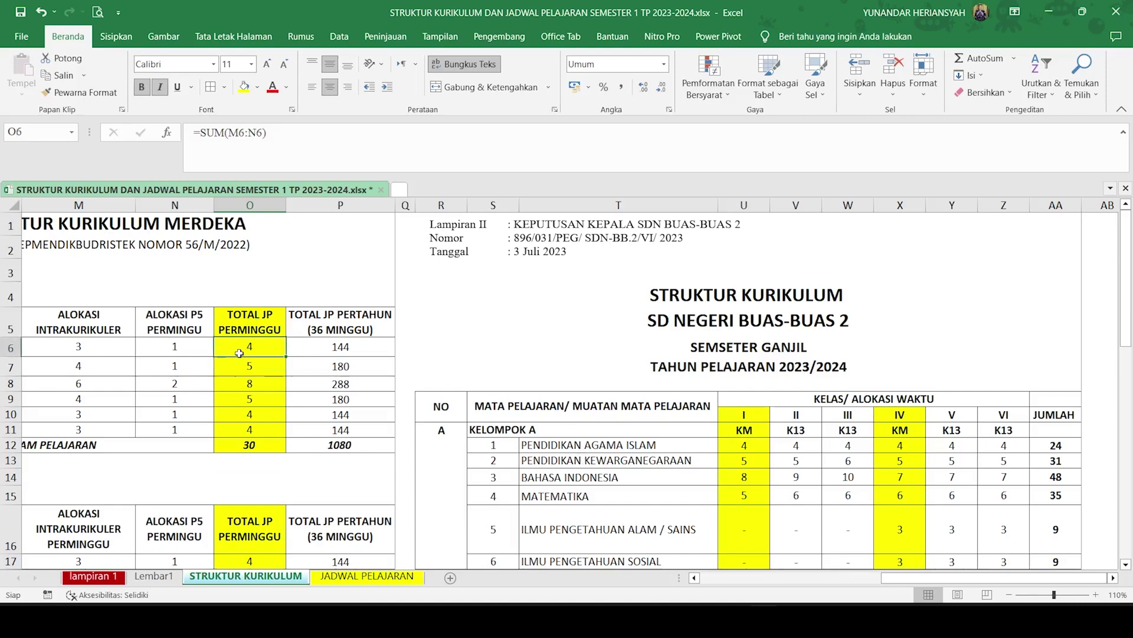
{"action": "left_click", "coordinate": [745, 448]}
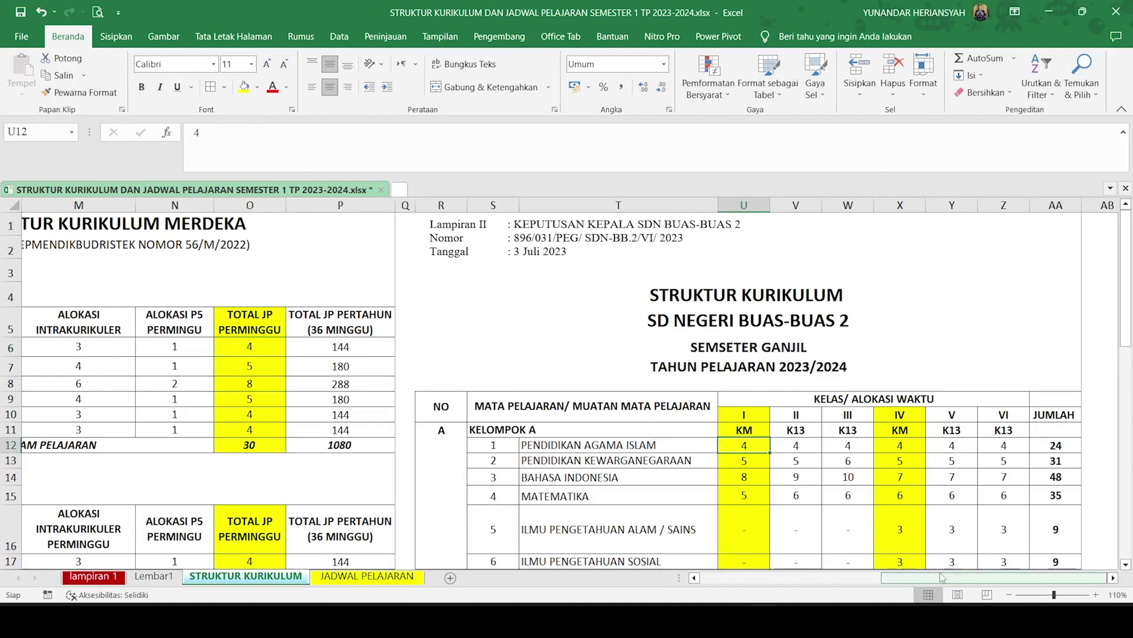
{"action": "scroll", "coordinate": [122, 365], "scroll_direction": "left", "scroll_amount": 3}
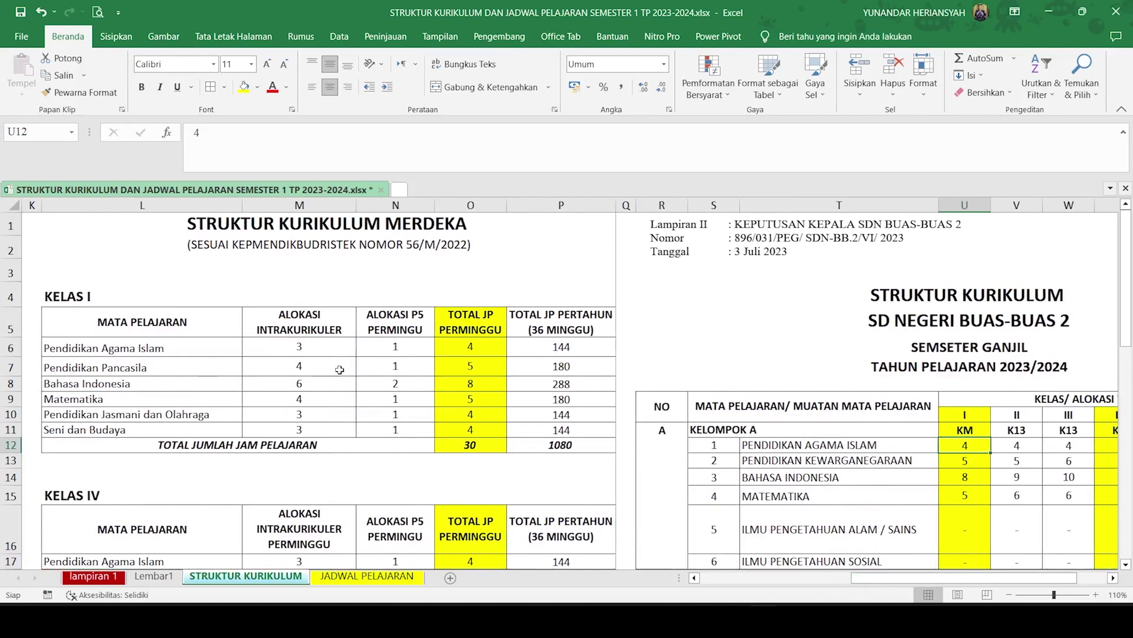
{"action": "left_click", "coordinate": [967, 464]}
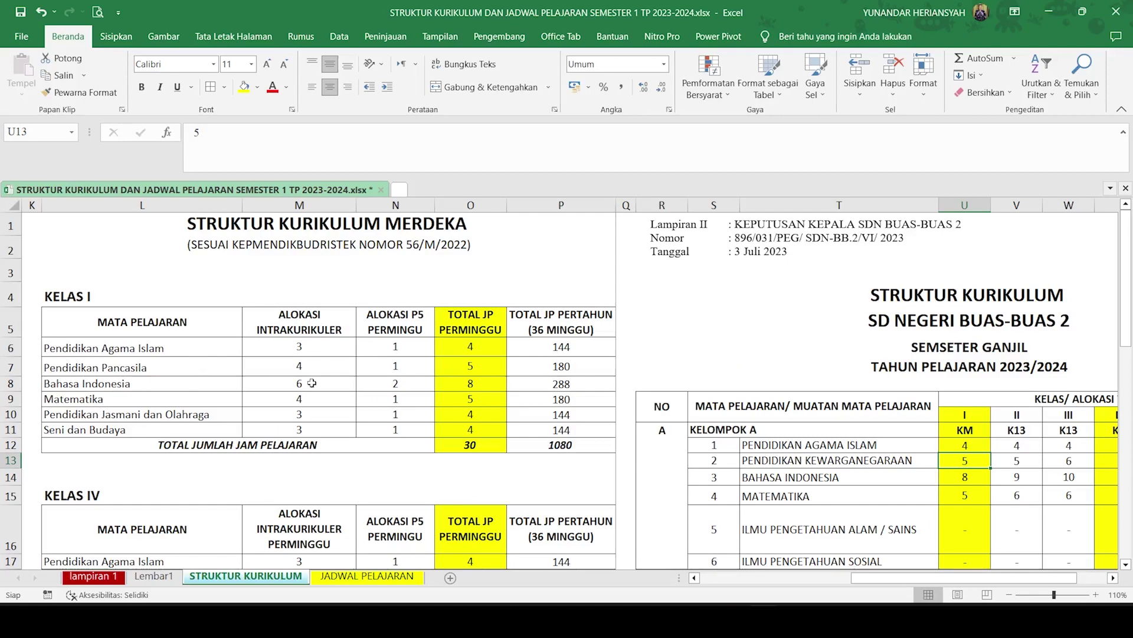
{"action": "left_click", "coordinate": [966, 477]}
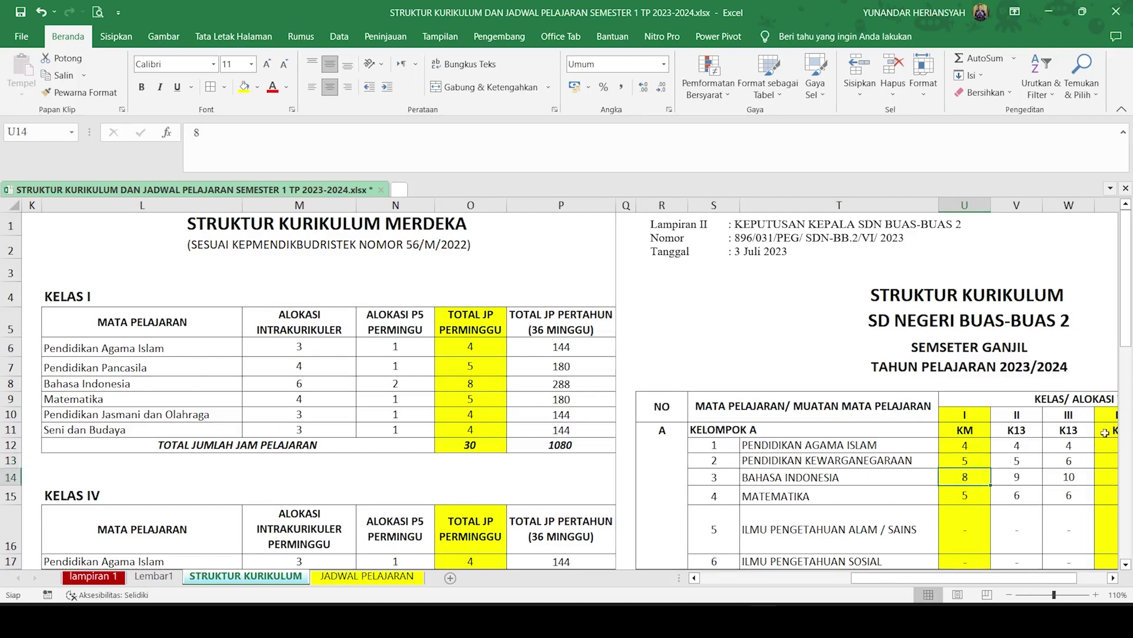
- Try an allocation of 2 for Bahasa Inggris in class I, check the class's weekly total, and undo the entry
{"action": "left_click_drag", "start_coordinate": [913, 583], "coordinate": [944, 583]}
{"action": "scroll", "coordinate": [731, 455], "scroll_direction": "down", "scroll_amount": 3}
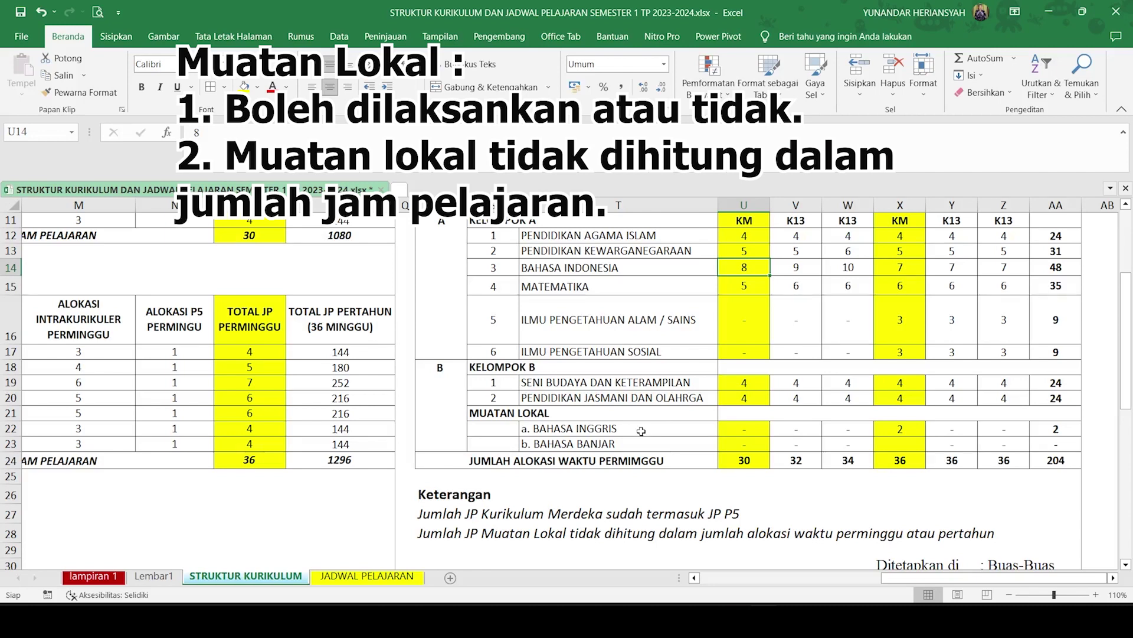
{"action": "left_click", "coordinate": [743, 428]}
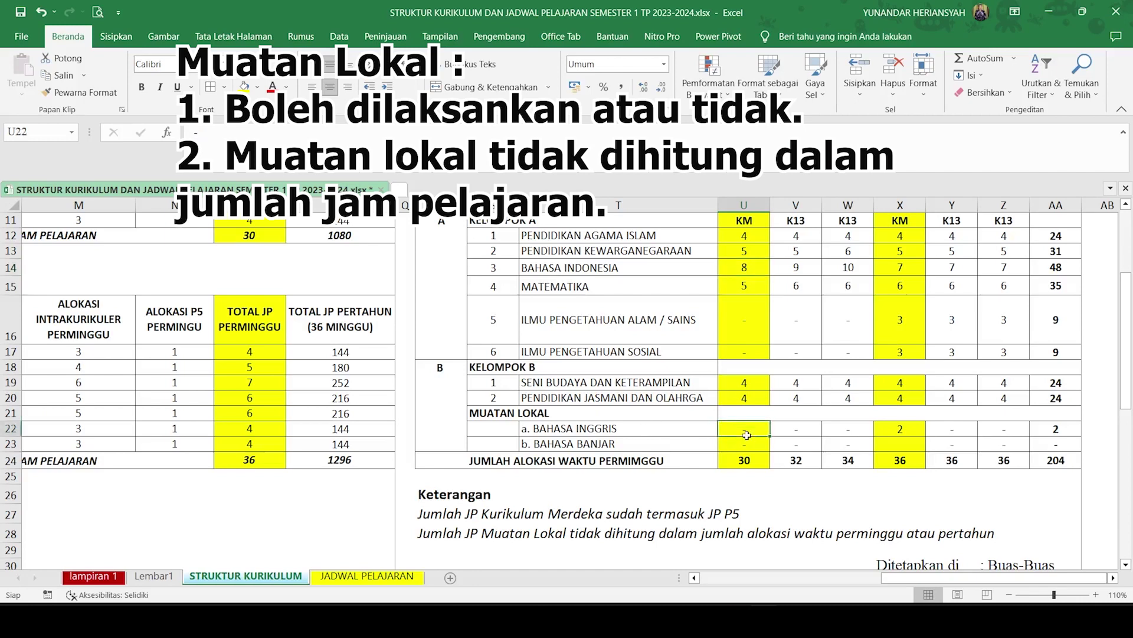
{"action": "type", "text": "2"}
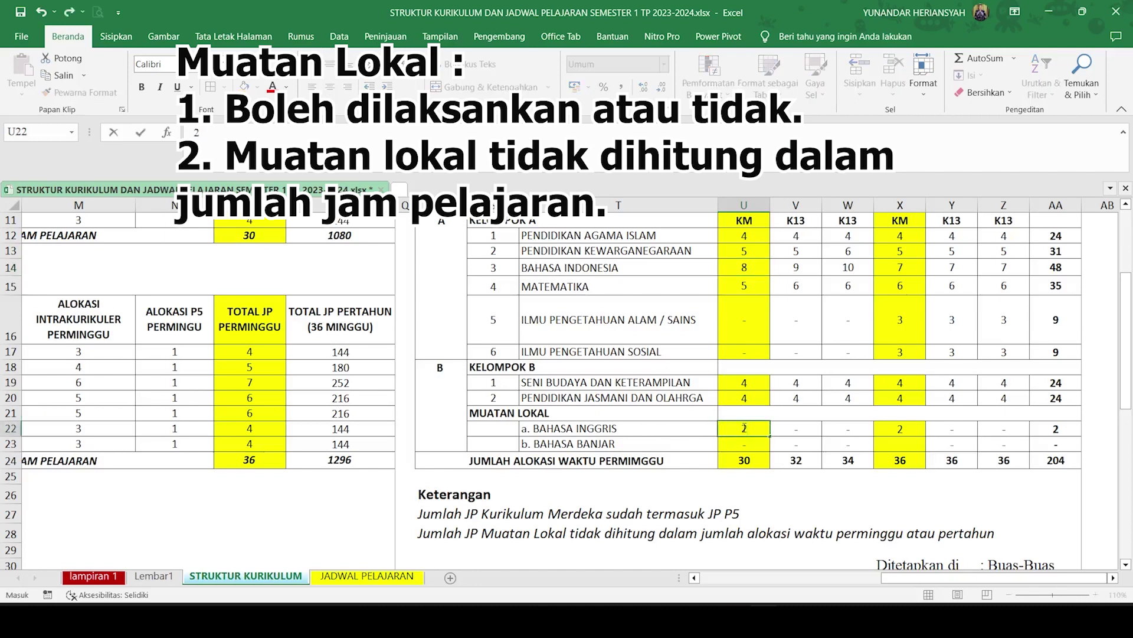
{"action": "key", "text": "Return"}
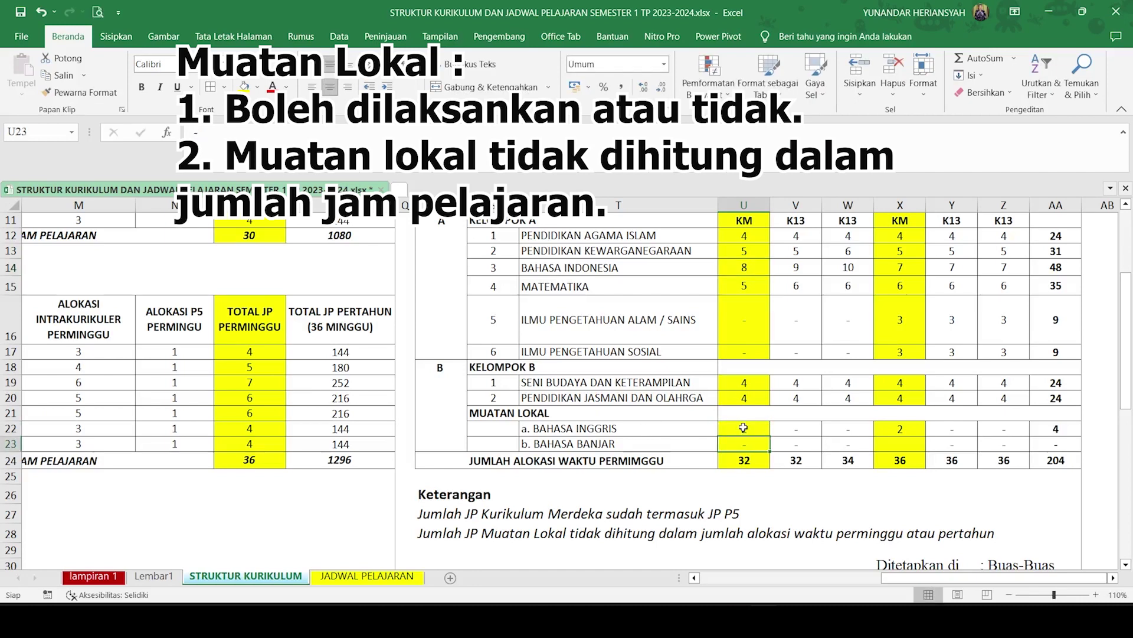
{"action": "left_click", "coordinate": [756, 464]}
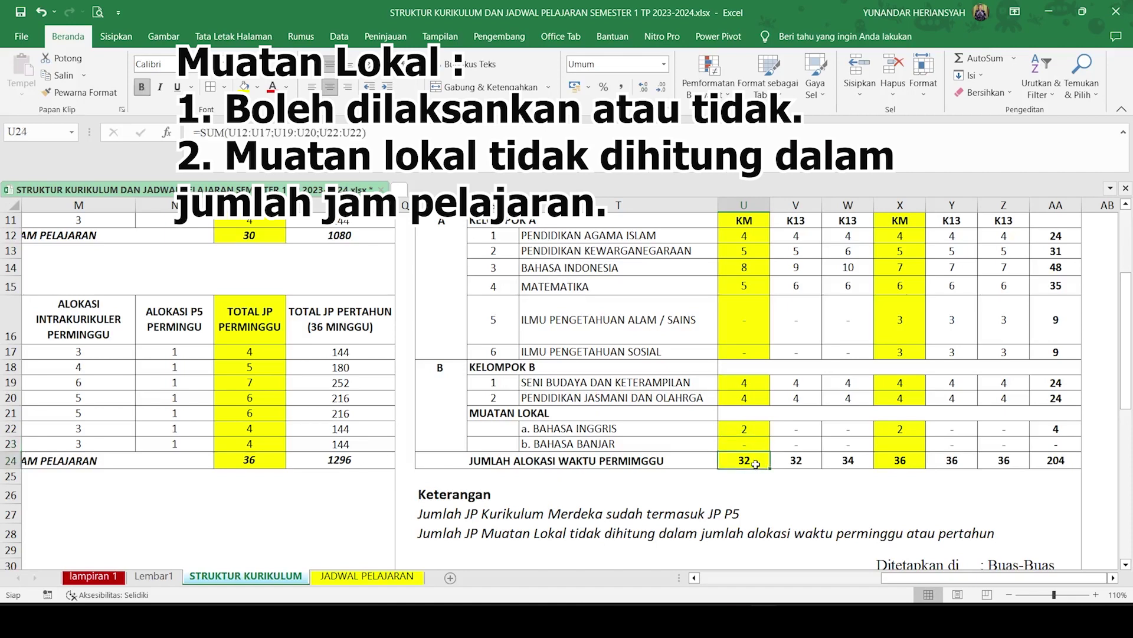
{"action": "left_click", "coordinate": [752, 428]}
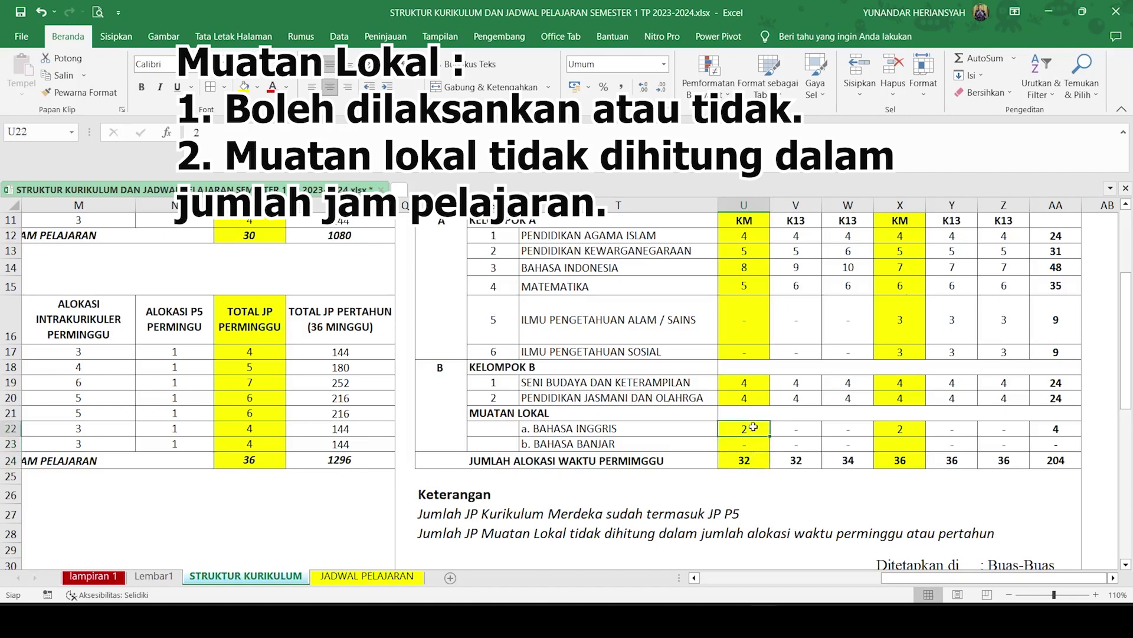
{"action": "left_click", "coordinate": [42, 13]}
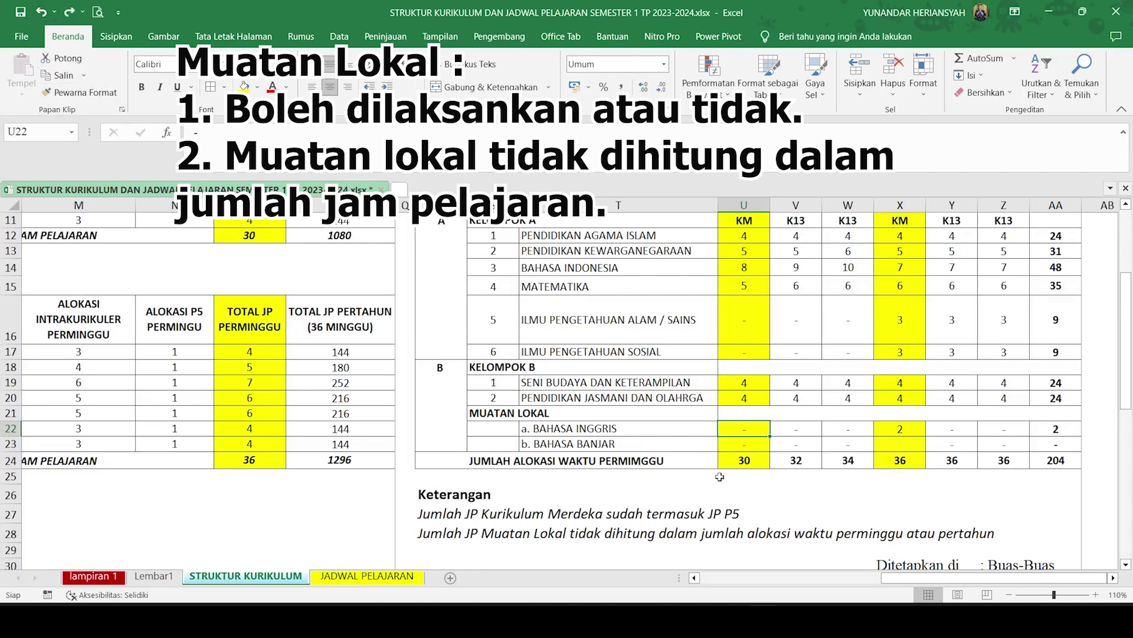
- Try an allocation of 2 for Bahasa Banjar in class IV and undo the entry
{"action": "left_click", "coordinate": [909, 446]}
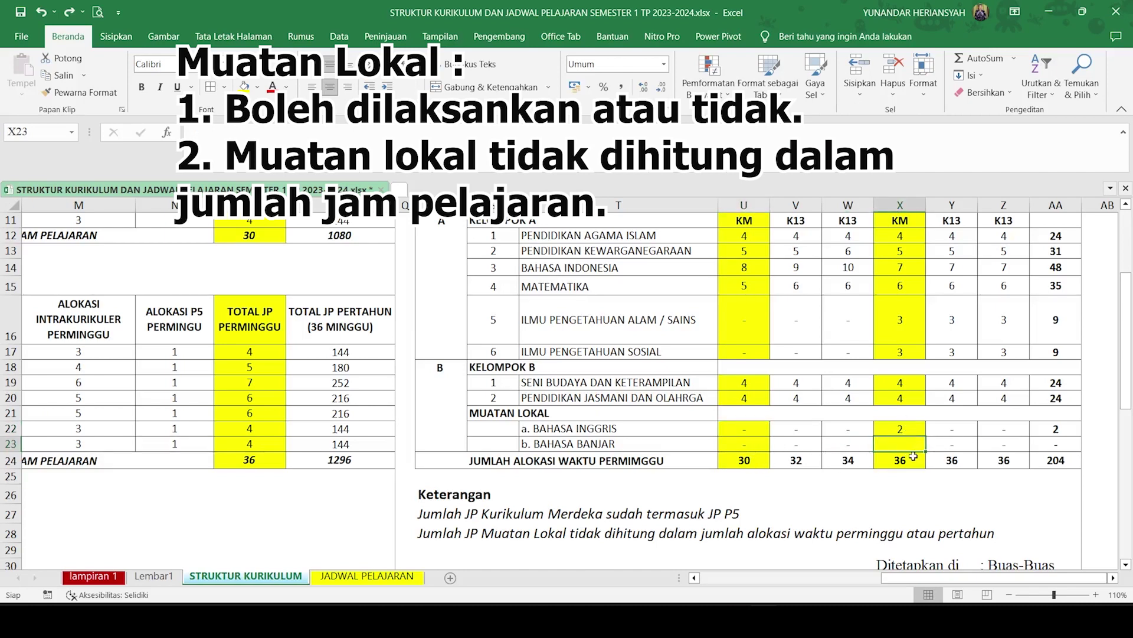
{"action": "type", "text": "2"}
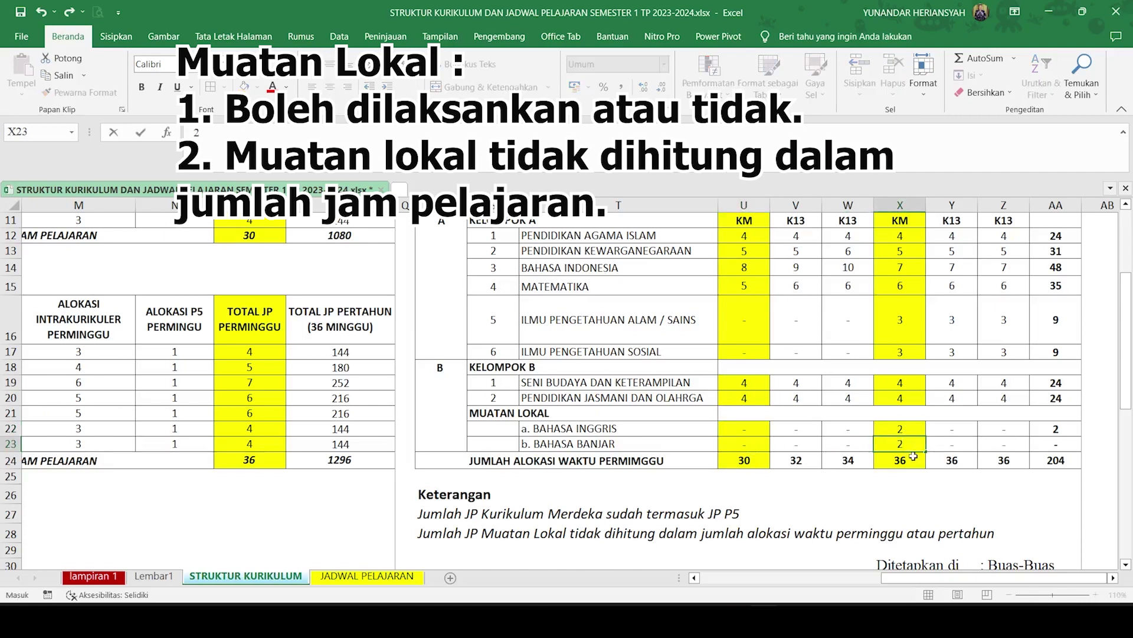
{"action": "key", "text": "Return"}
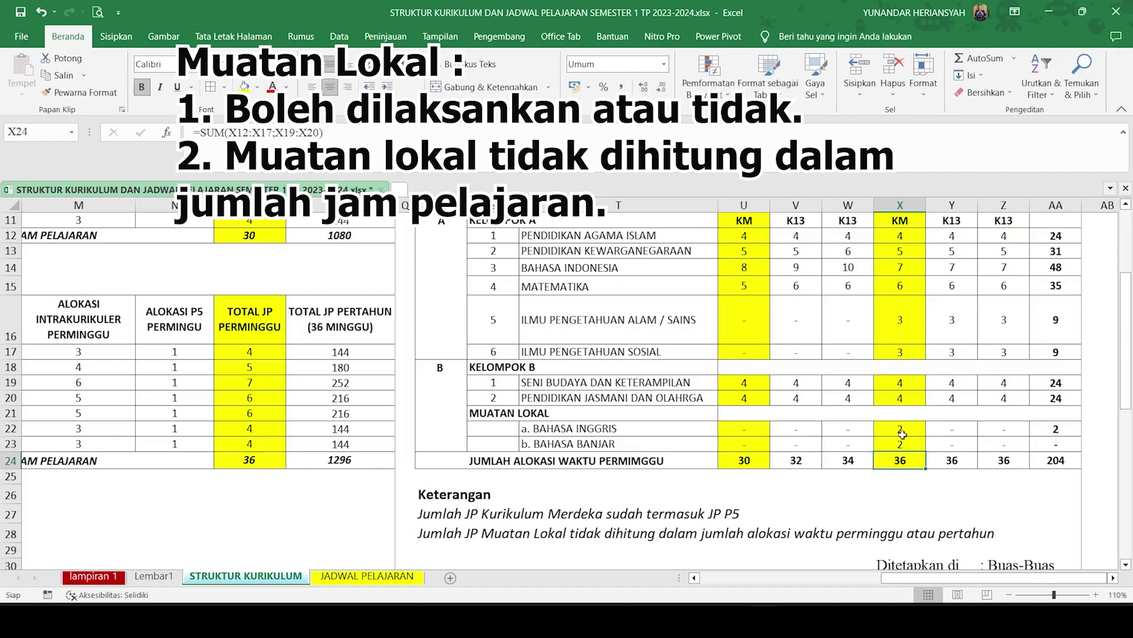
{"action": "left_click", "coordinate": [41, 12]}
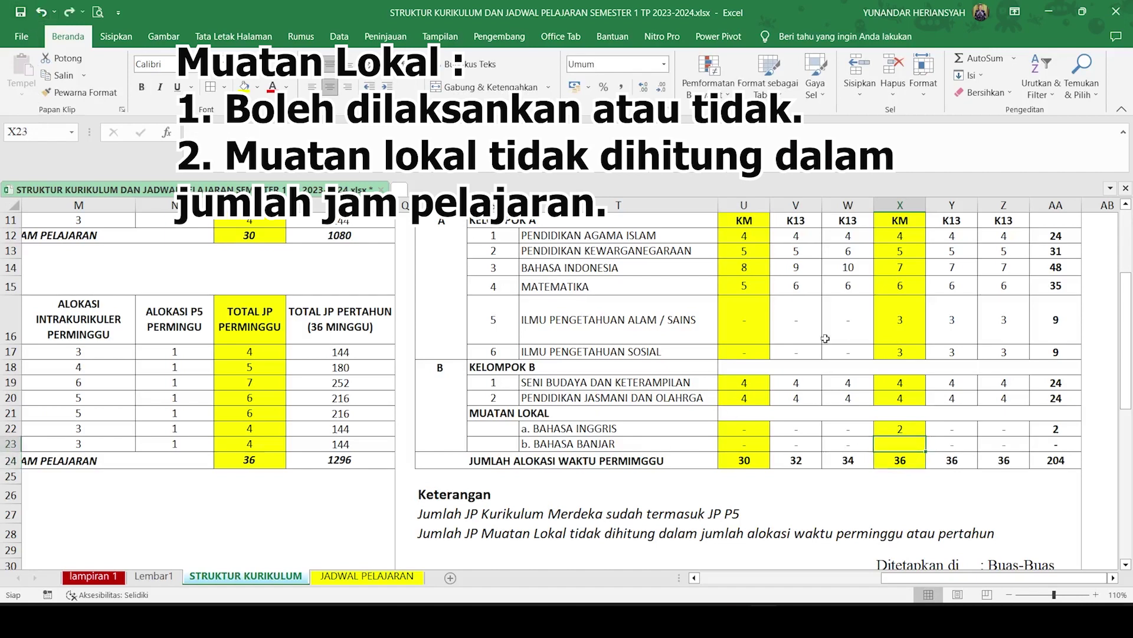
- Clear the Bahasa Inggris allocation for class IV and check the formula of that class's weekly total
{"action": "left_click", "coordinate": [913, 425]}
{"action": "key", "text": "Delete"}
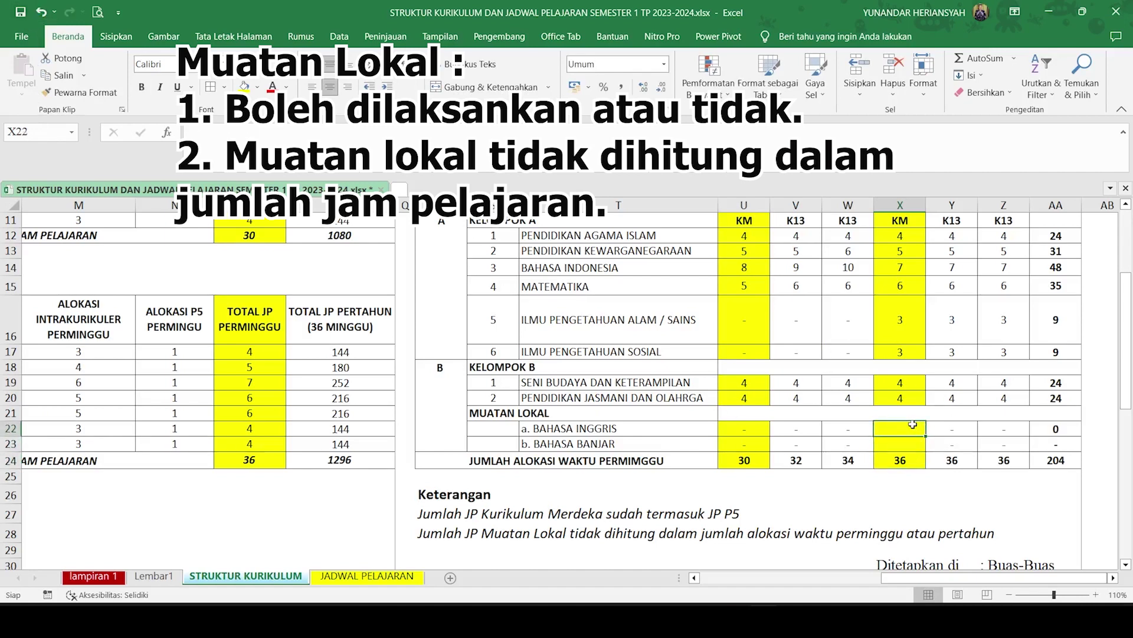
{"action": "left_click", "coordinate": [918, 462]}
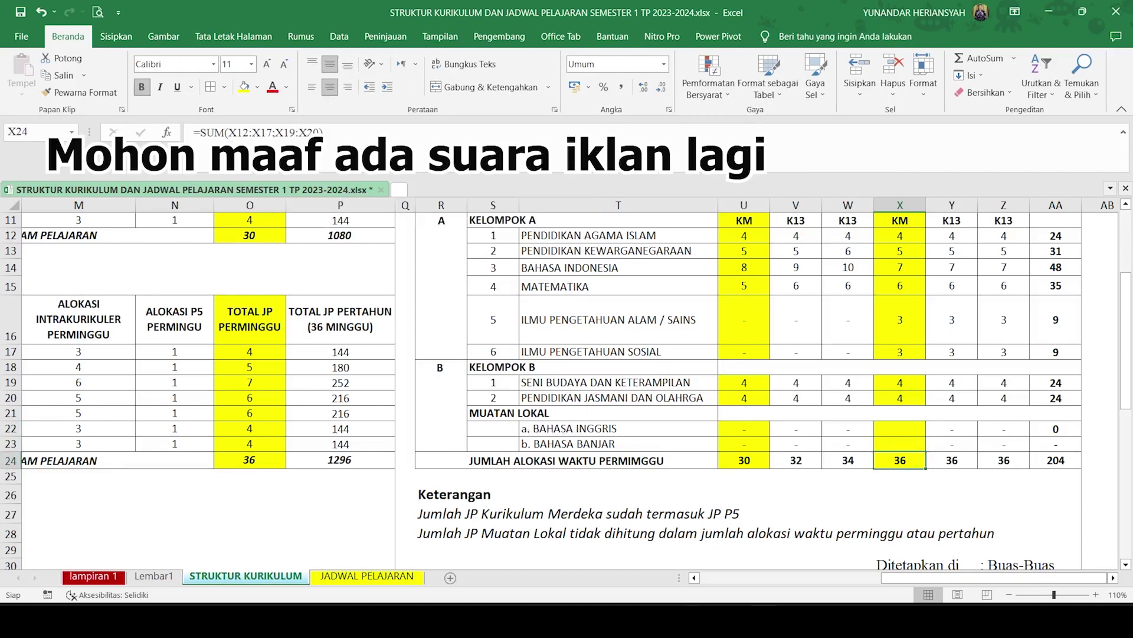
- Switch to the Kurikulum Merdeka PDF in Nitro Pro, review Tabel 2 with the class II time allocation, and return to the Excel workbook
{"action": "key", "text": "alt+Tab"}
{"action": "scroll", "coordinate": [588, 472], "scroll_direction": "down", "scroll_amount": 9}
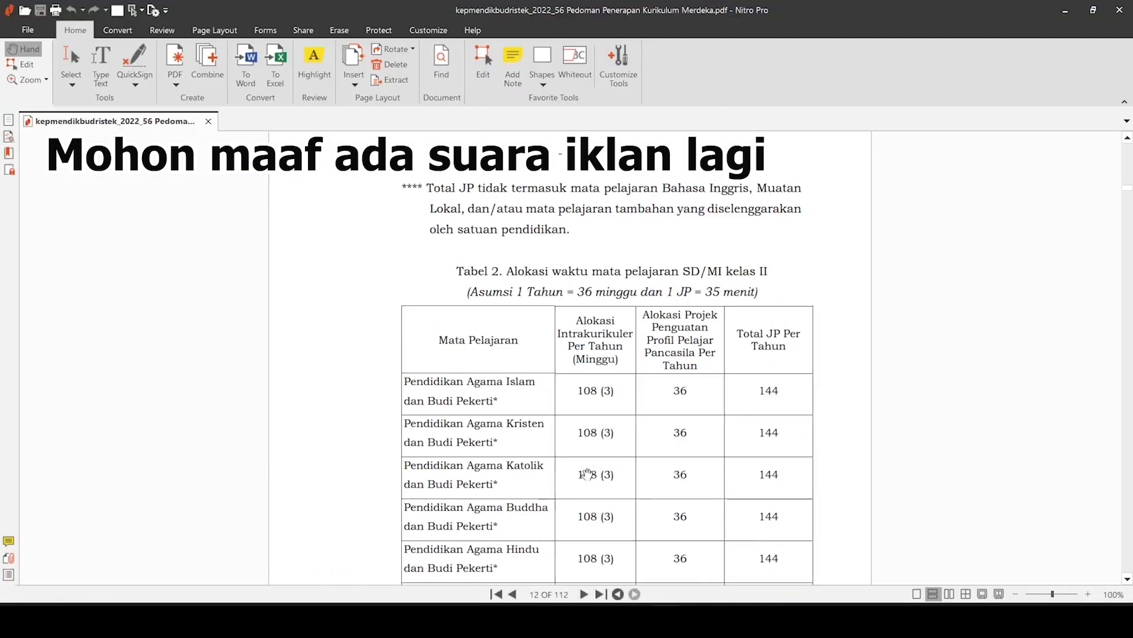
{"action": "scroll", "coordinate": [587, 472], "scroll_direction": "down", "scroll_amount": 3}
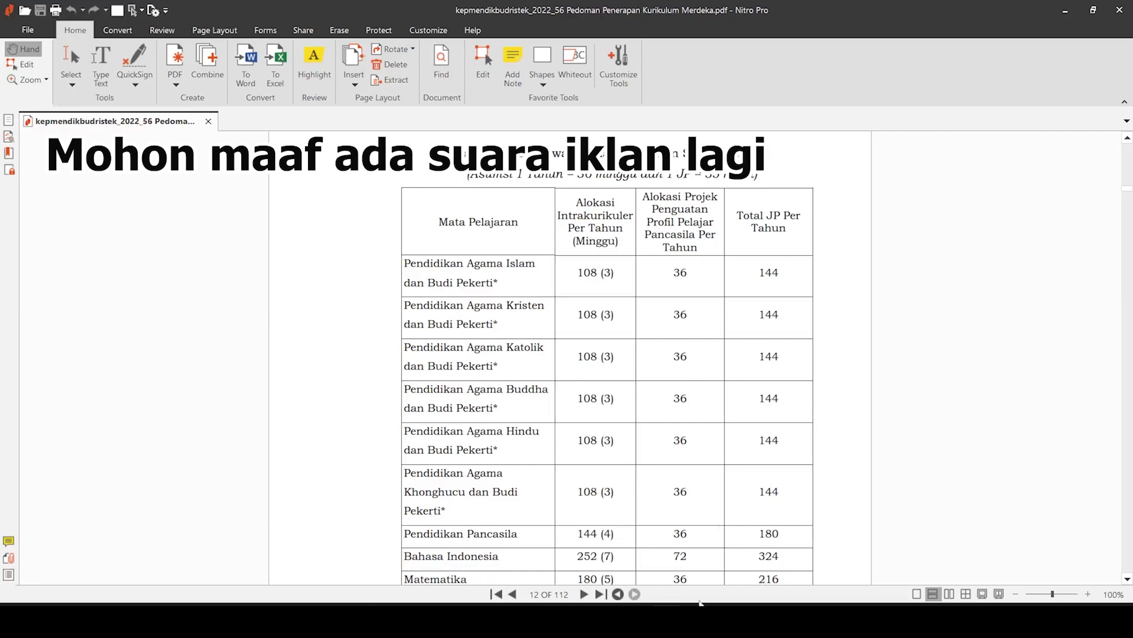
{"action": "key", "text": "alt+Tab"}
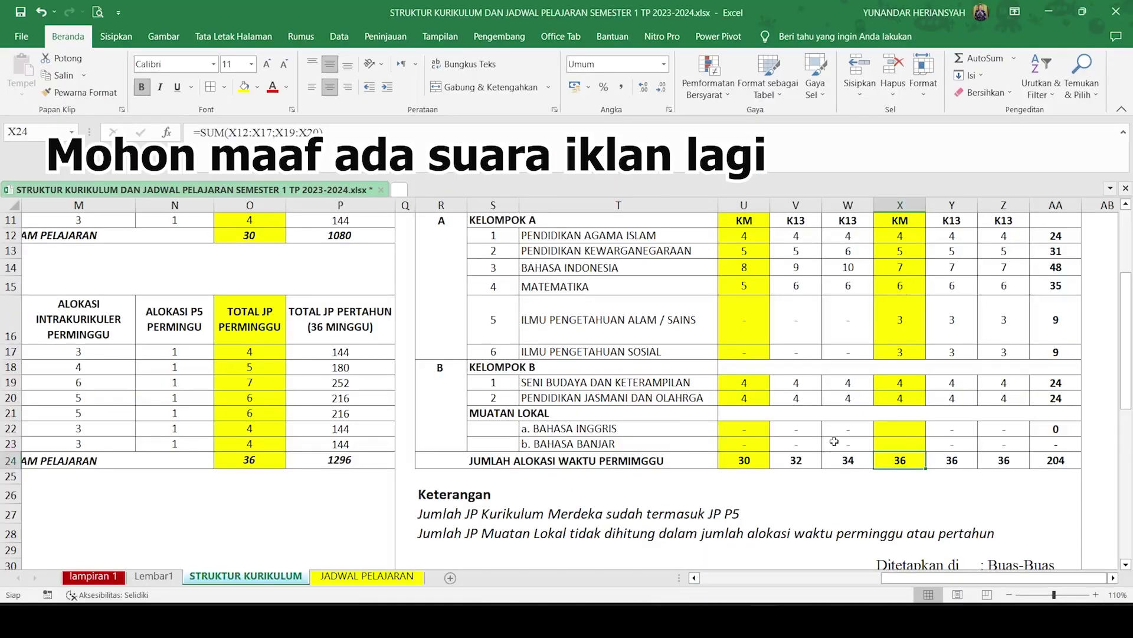
- Undo the last two changes, including the cleared class IV Bahasa Inggris allocation, and make the JP values in Lembar1 O15:O20 bold again
{"action": "scroll", "coordinate": [835, 442], "scroll_direction": "up", "scroll_amount": 3}
{"action": "scroll", "coordinate": [834, 448], "scroll_direction": "down", "scroll_amount": 3}
{"action": "left_click", "coordinate": [41, 12]}
{"action": "left_click", "coordinate": [41, 12]}
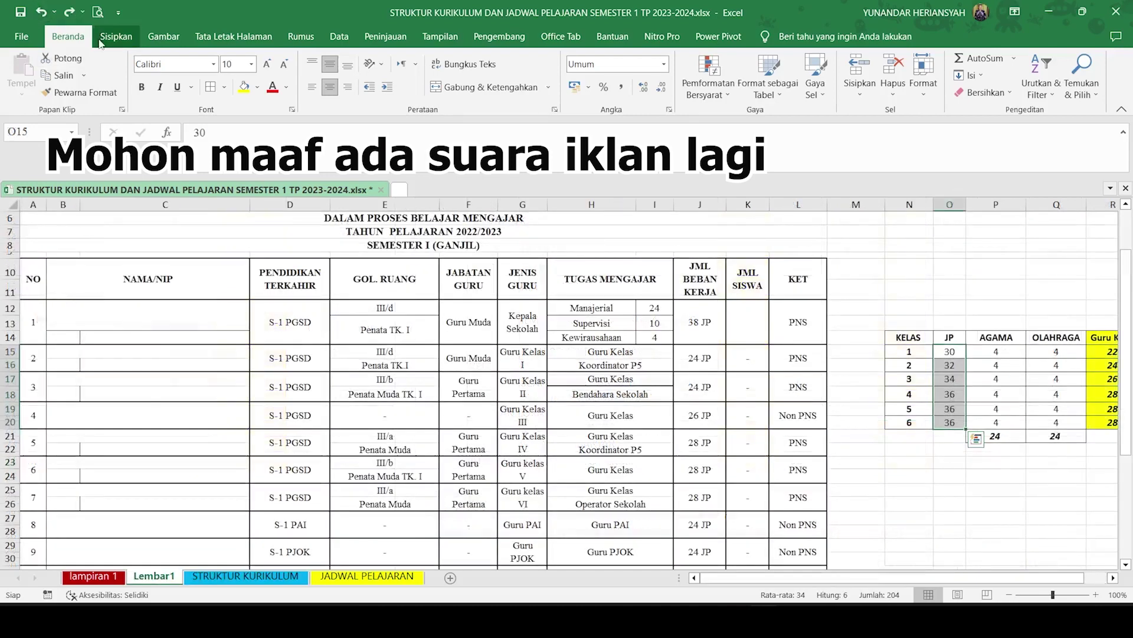
{"action": "left_click", "coordinate": [141, 87]}
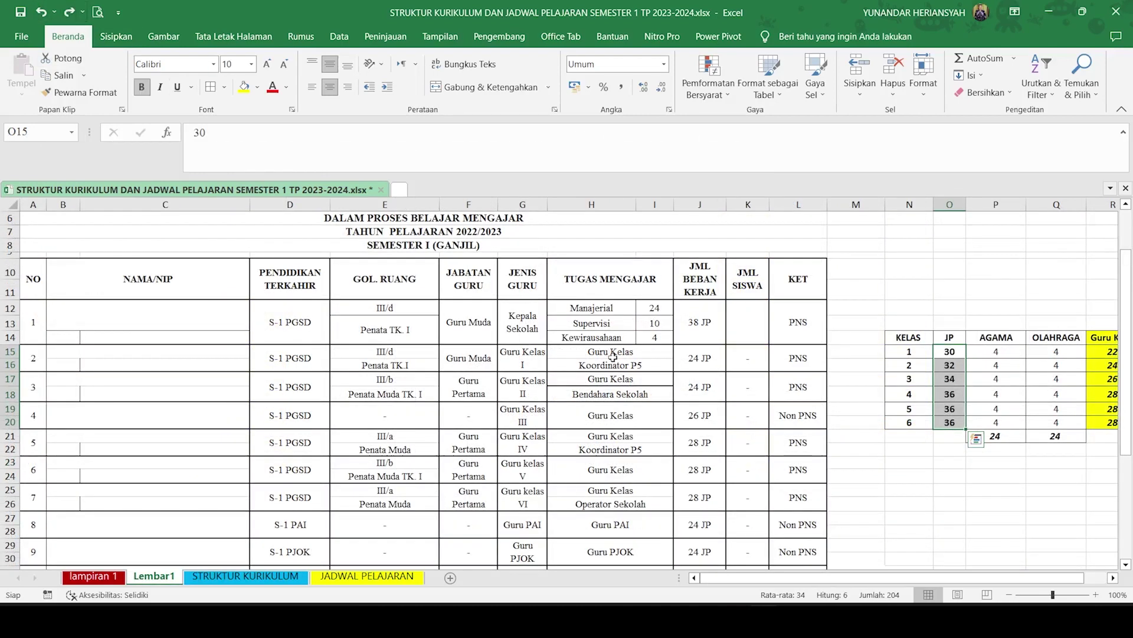
- Check the JP values per class on Lembar1 against the weekly totals of the local-content table on the STRUKTUR KURIKULUM sheet
{"action": "left_click", "coordinate": [273, 577]}
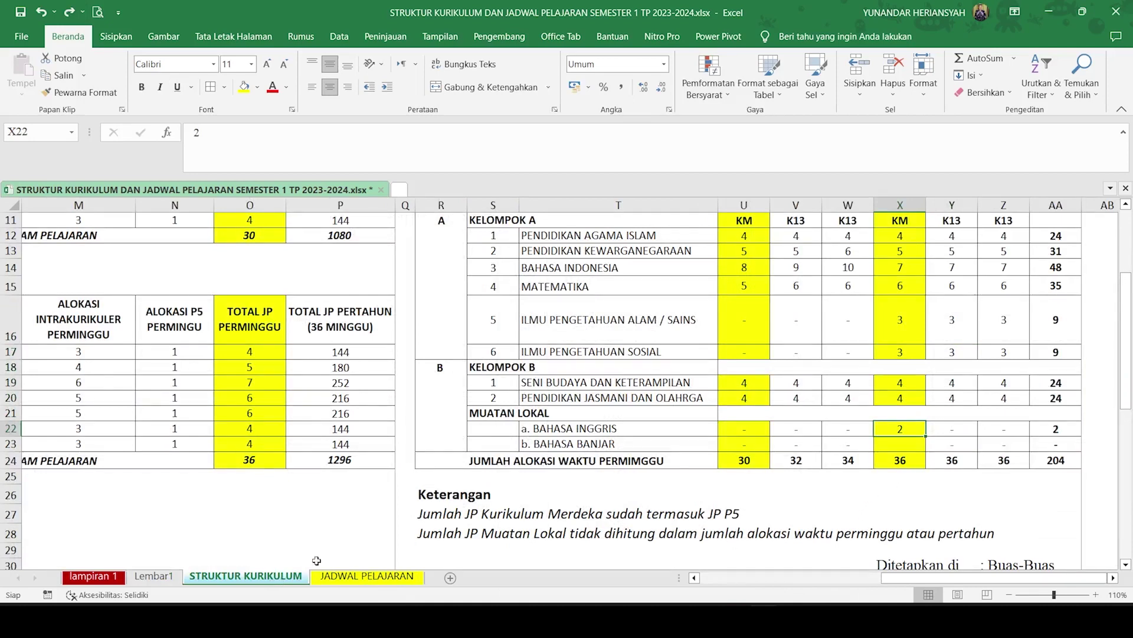
{"action": "left_click", "coordinate": [154, 577]}
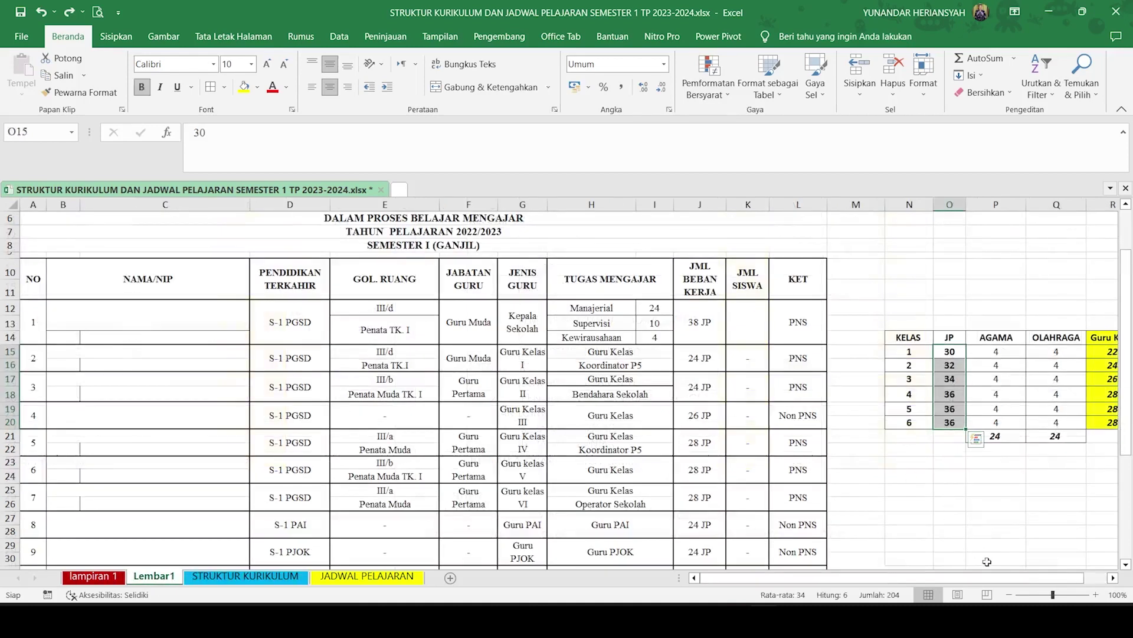
{"action": "scroll", "coordinate": [976, 577], "scroll_direction": "right", "scroll_amount": 1}
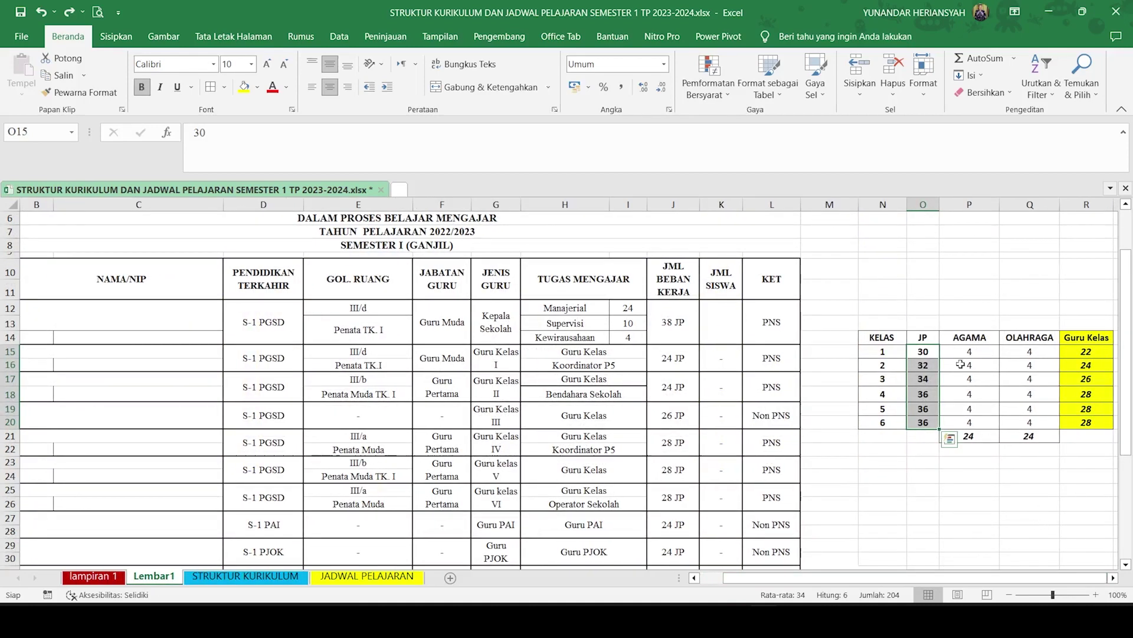
{"action": "left_click", "coordinate": [931, 350]}
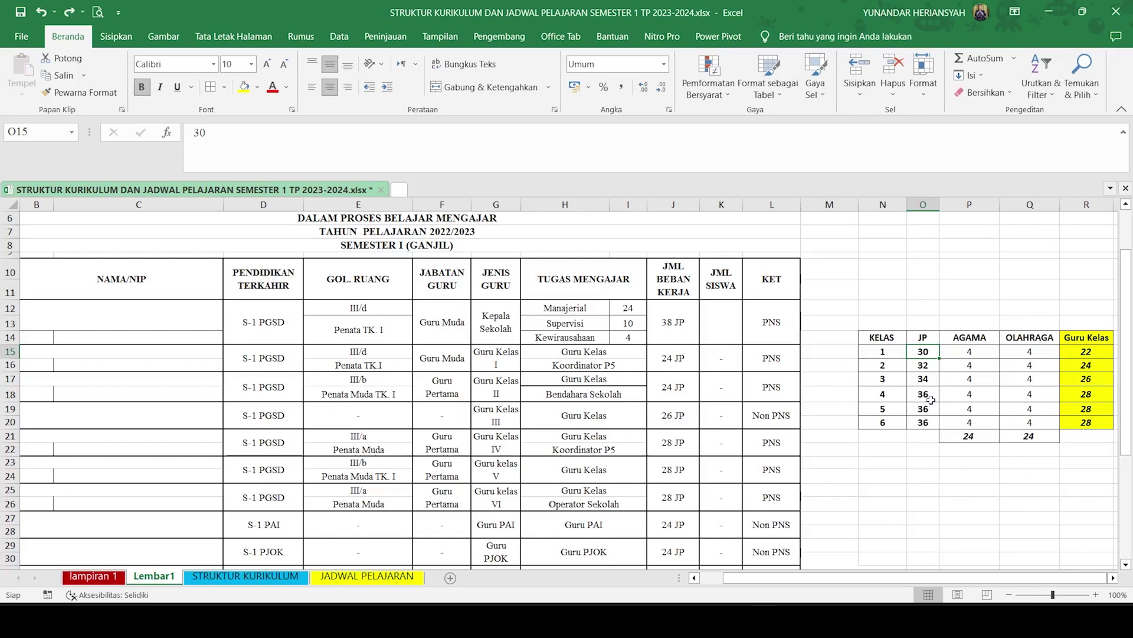
- Check the overall weekly total formula of the K13 table on STRUKTUR KURIKULUM and return to the JP table on Lembar1
{"action": "left_click", "coordinate": [245, 576]}
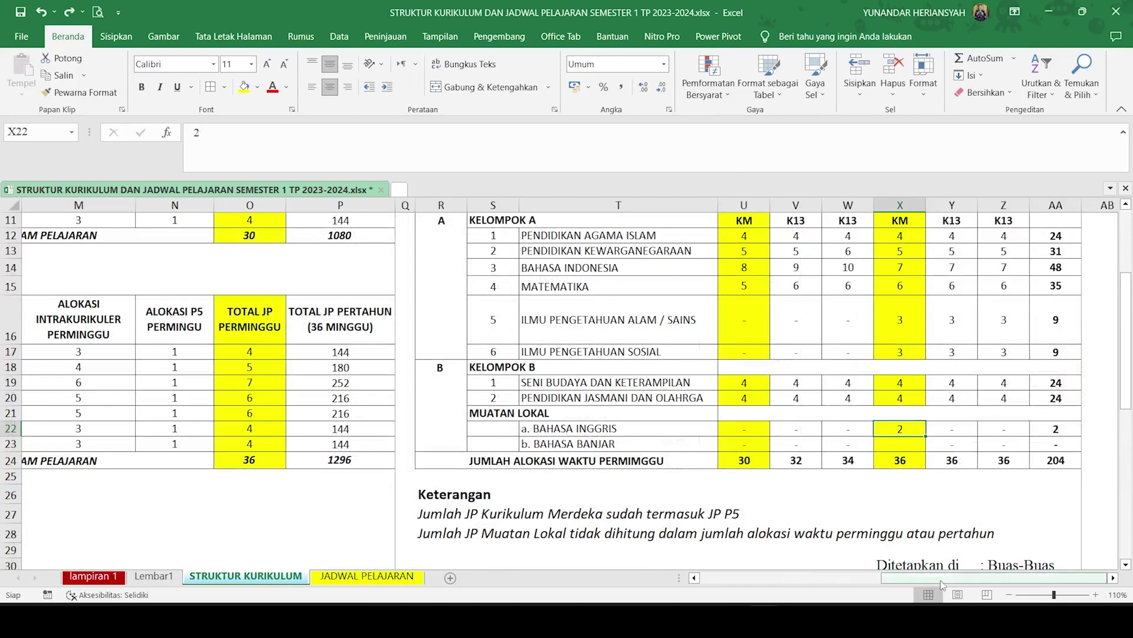
{"action": "left_click", "coordinate": [847, 580]}
{"action": "left_click", "coordinate": [506, 326]}
{"action": "scroll", "coordinate": [506, 326], "scroll_direction": "up", "scroll_amount": 4}
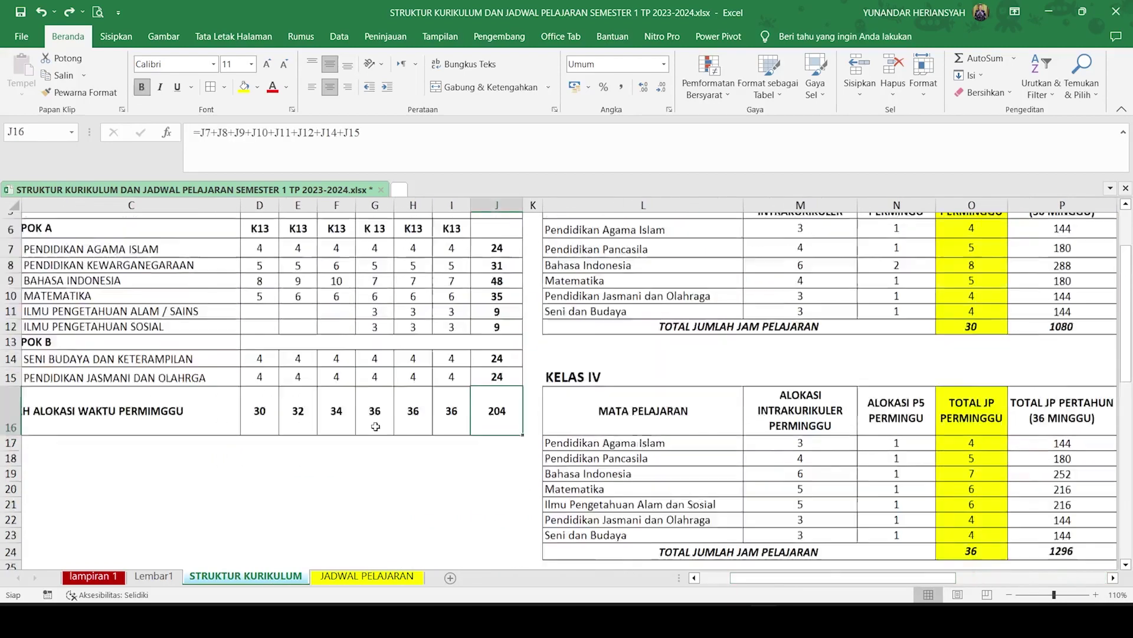
{"action": "left_click", "coordinate": [154, 576]}
{"action": "left_click", "coordinate": [910, 454]}
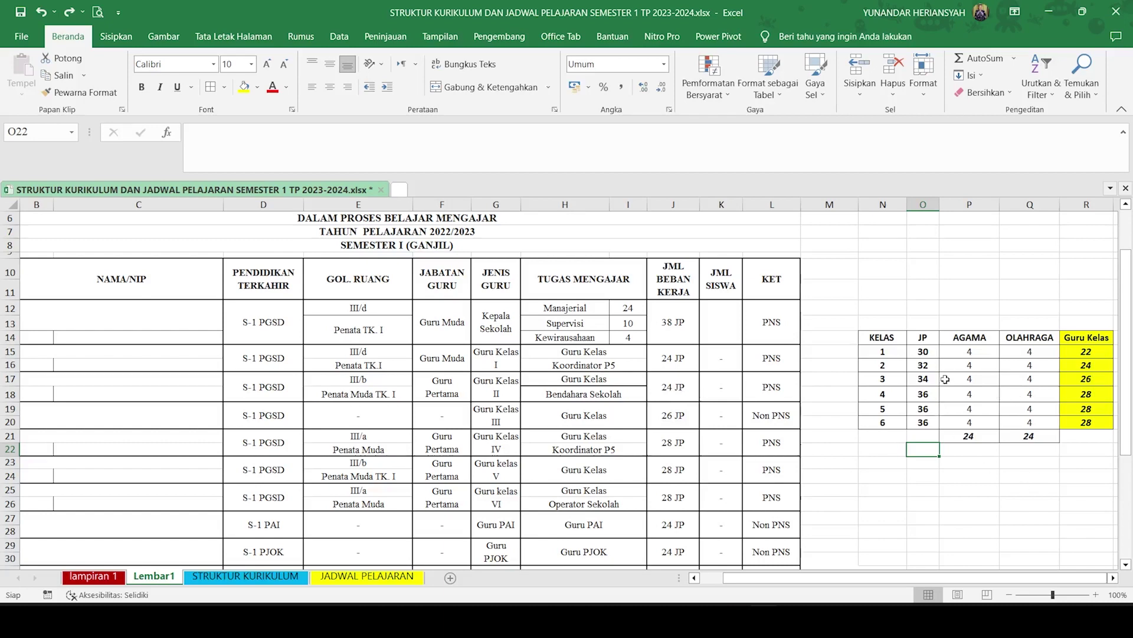
- Check how the Guru Kelas hours of classes 1, 2, 3 and 6 are calculated from JP, AGAMA and OLAHRAGA
{"action": "left_click", "coordinate": [931, 353]}
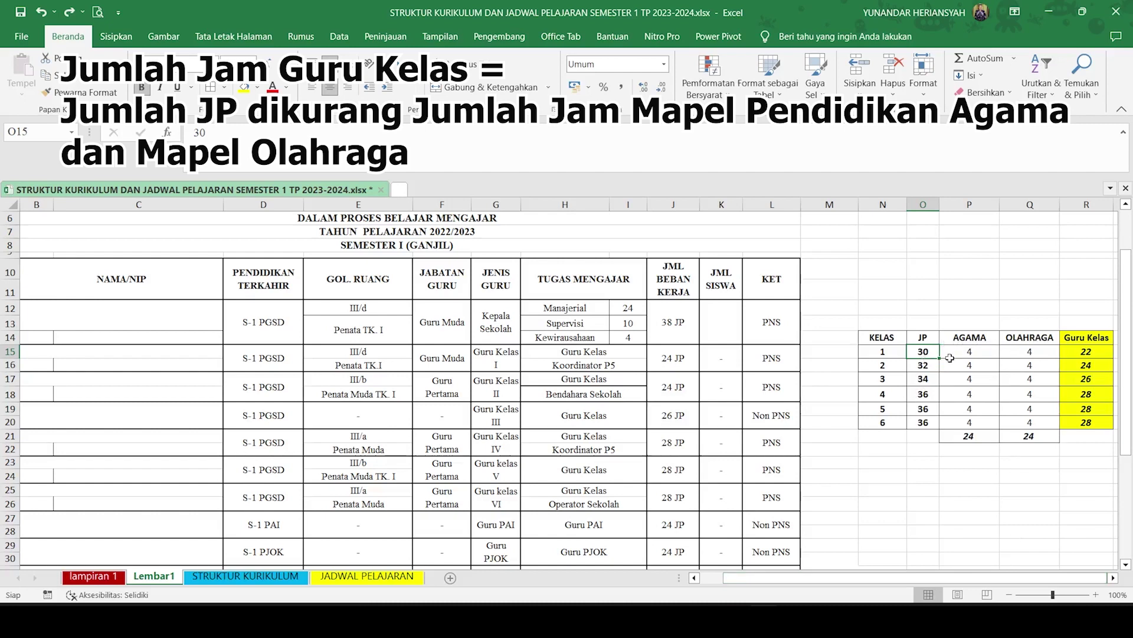
{"action": "left_click_drag", "start_coordinate": [924, 582], "coordinate": [1042, 581]}
{"action": "left_click", "coordinate": [1101, 353]}
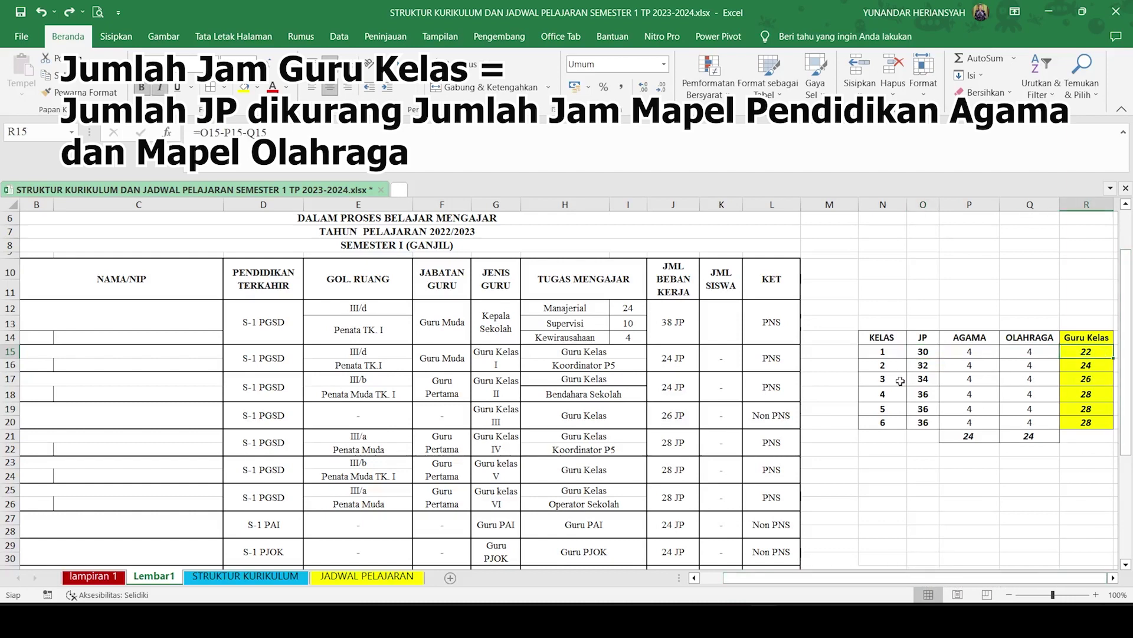
{"action": "left_click", "coordinate": [1095, 368]}
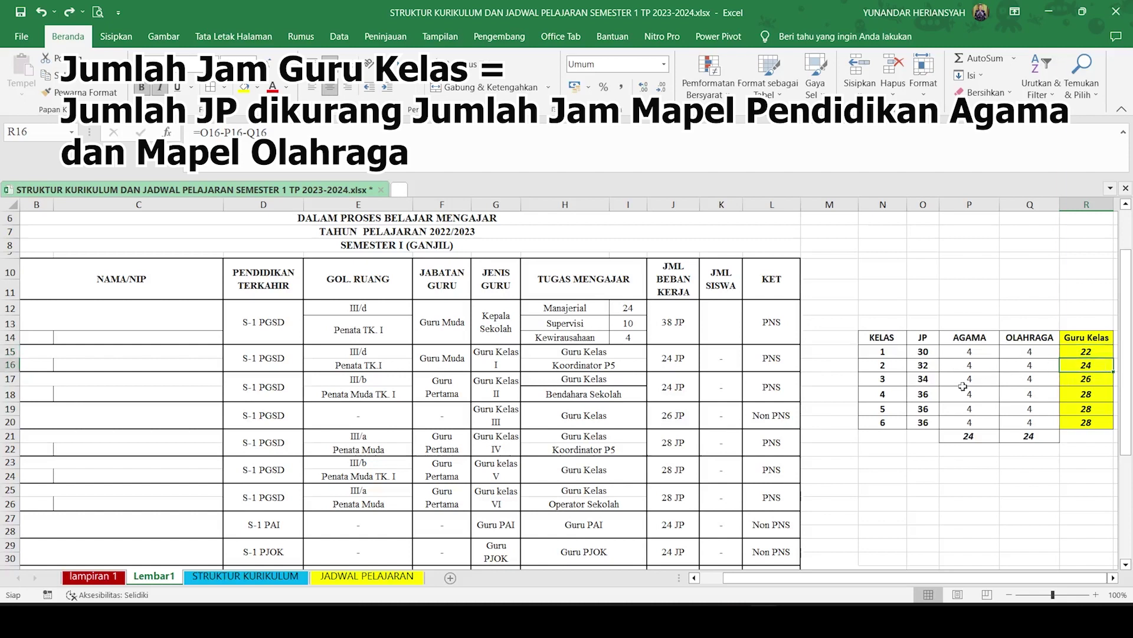
{"action": "left_click", "coordinate": [1095, 381]}
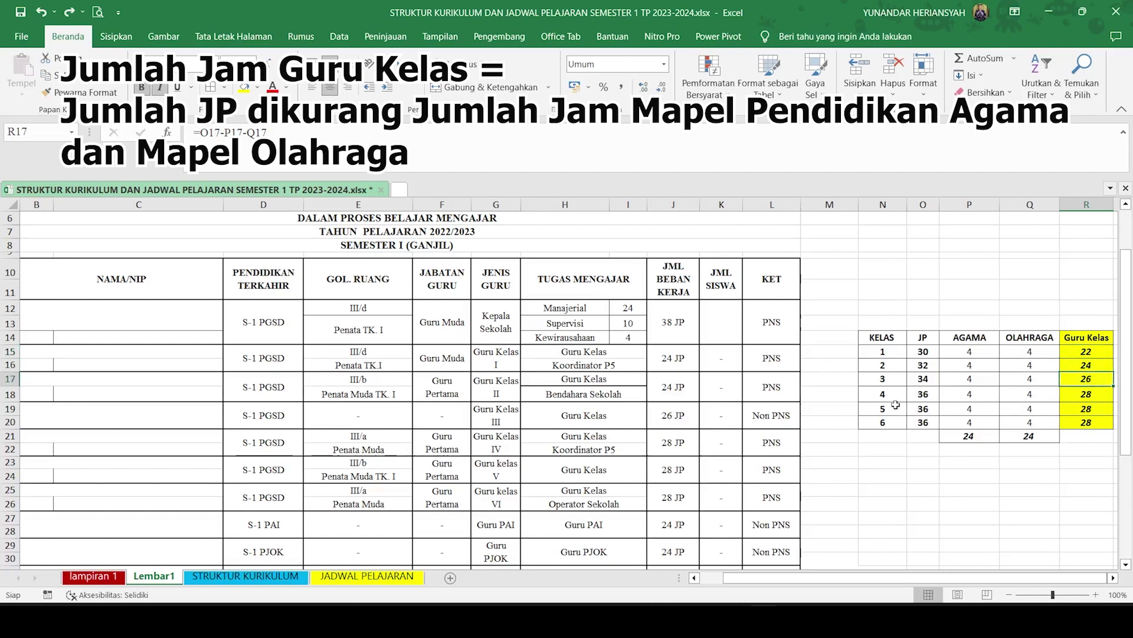
{"action": "left_click", "coordinate": [1091, 425]}
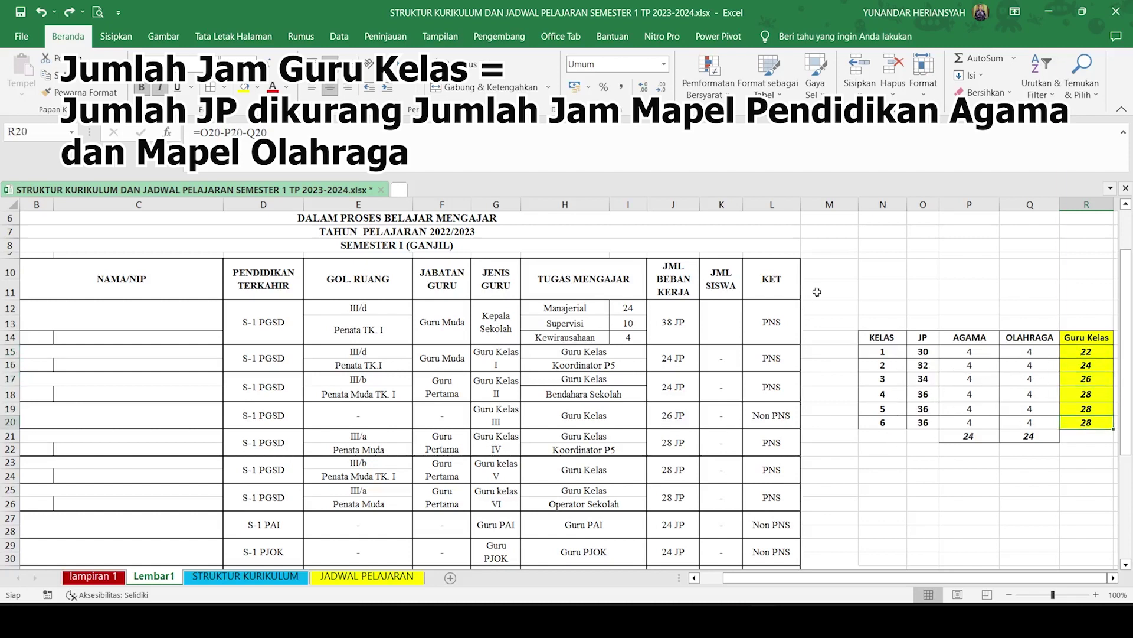
{"action": "left_click", "coordinate": [1094, 355]}
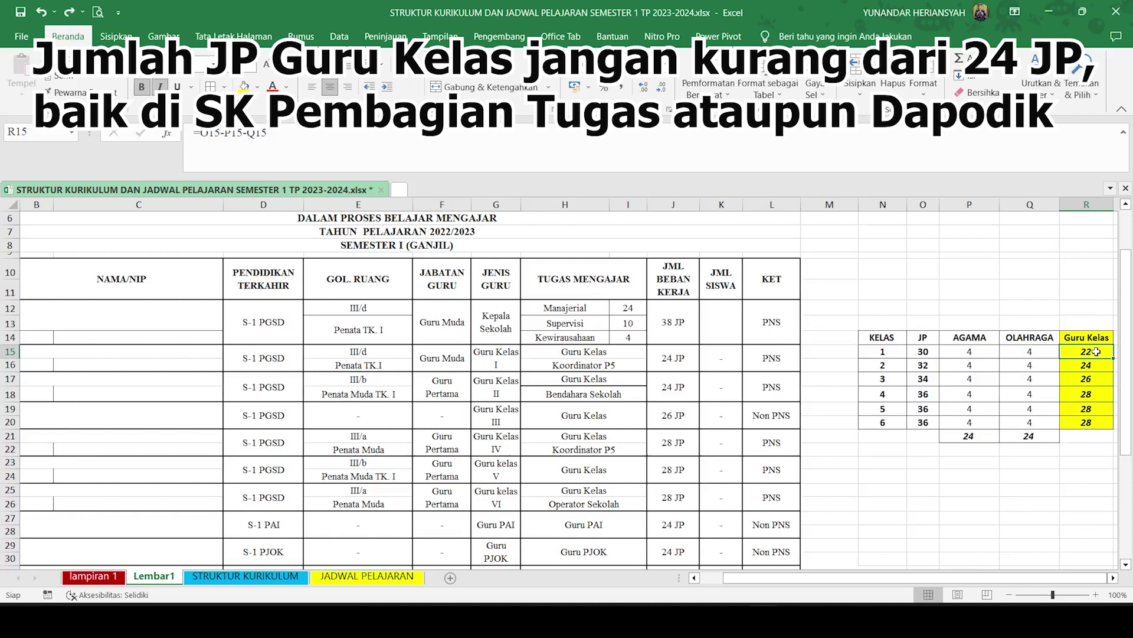
- Compare the JML BEBAN KERJA entries of the class teachers with the Guru Kelas hours and review the Guru PAI and Guru PJOK rows
{"action": "left_click", "coordinate": [671, 362]}
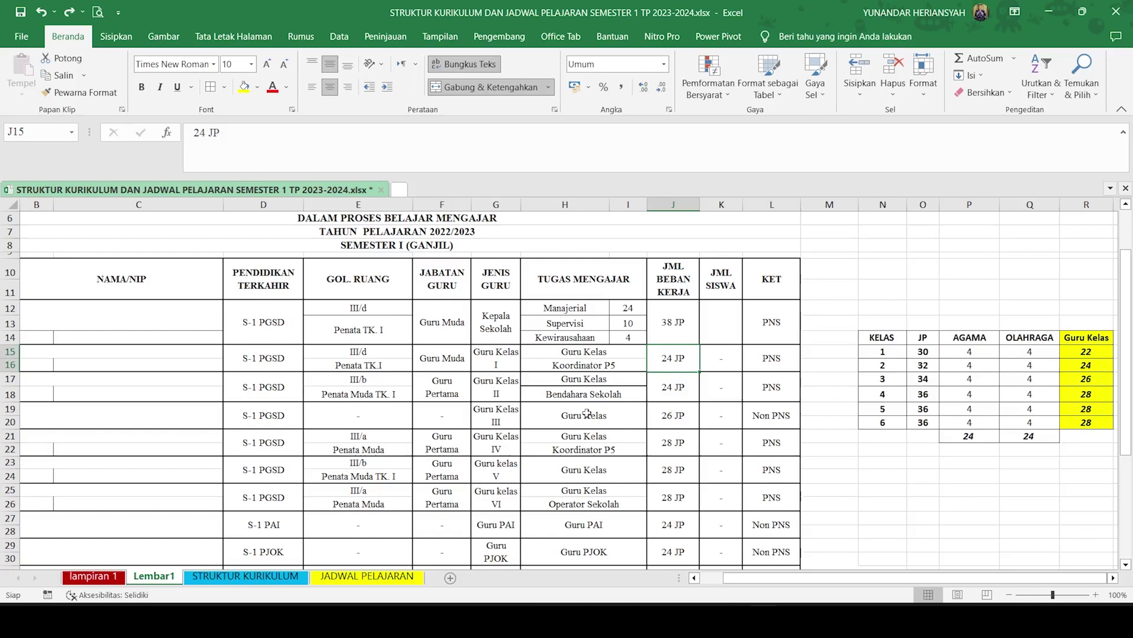
{"action": "left_click", "coordinate": [673, 395]}
{"action": "left_click", "coordinate": [1087, 380]}
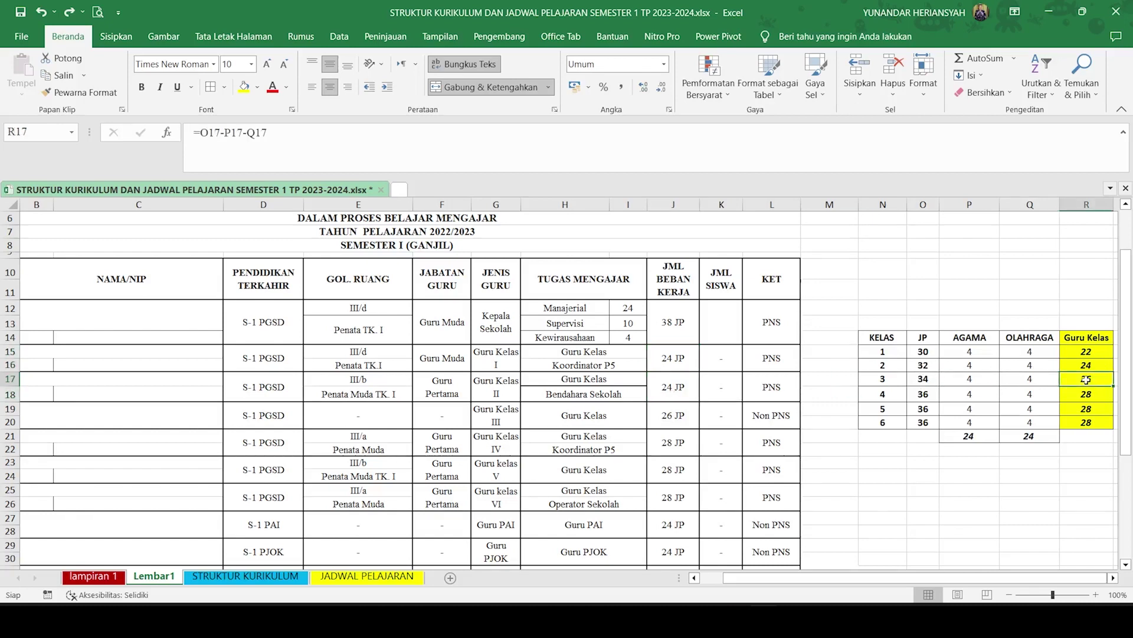
{"action": "left_click", "coordinate": [675, 421]}
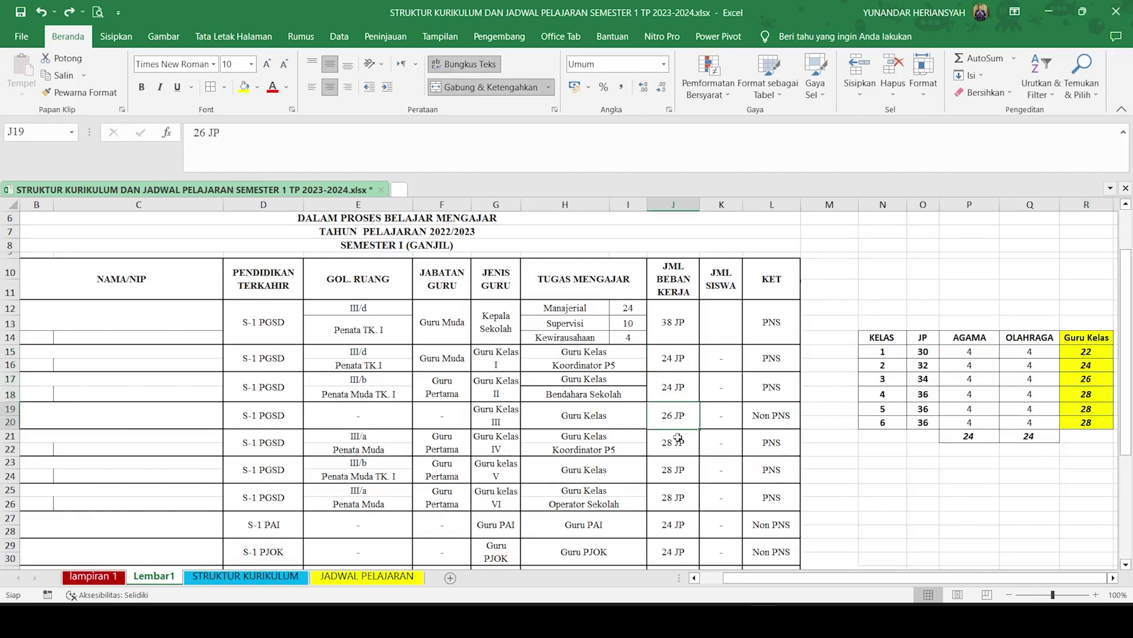
{"action": "left_click", "coordinate": [678, 437]}
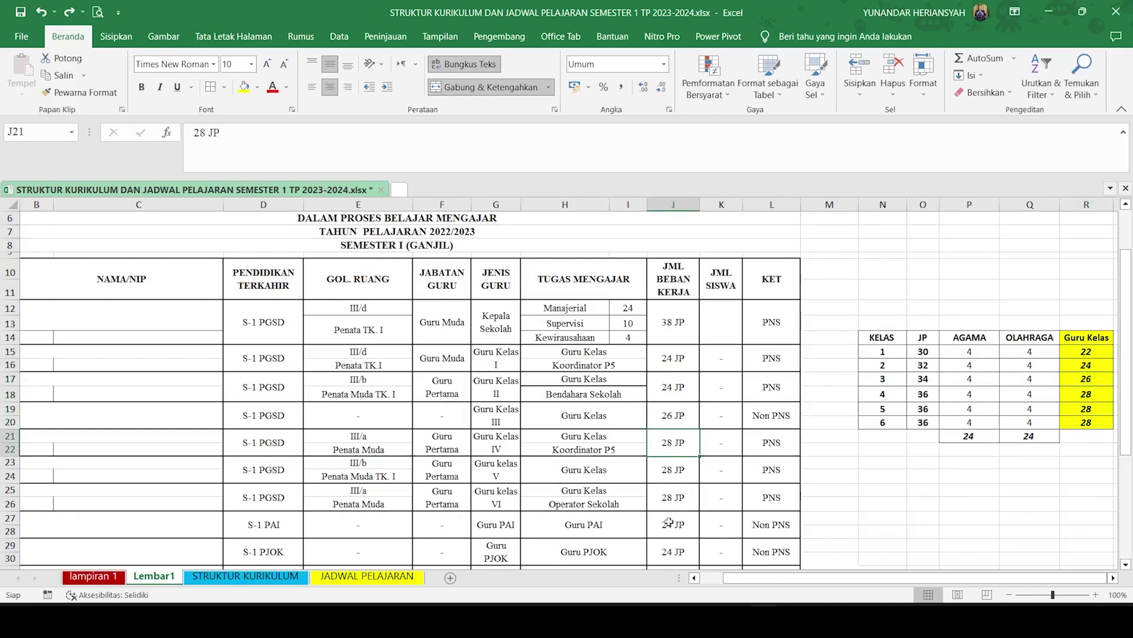
{"action": "scroll", "coordinate": [567, 527], "scroll_direction": "down", "scroll_amount": 3}
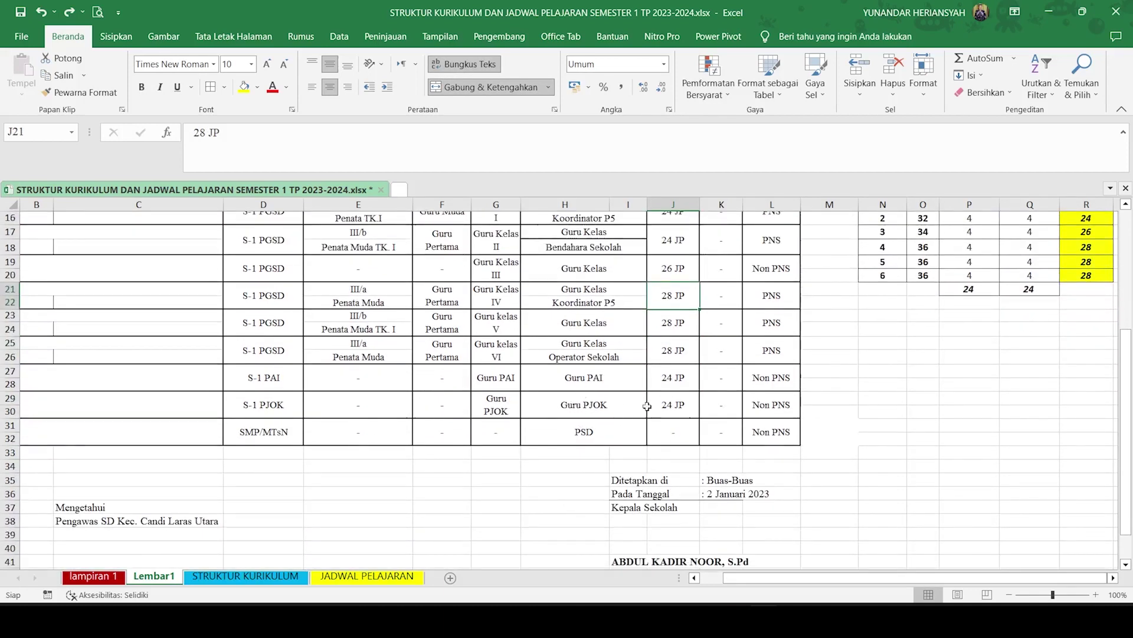
{"action": "scroll", "coordinate": [683, 392], "scroll_direction": "up", "scroll_amount": 3}
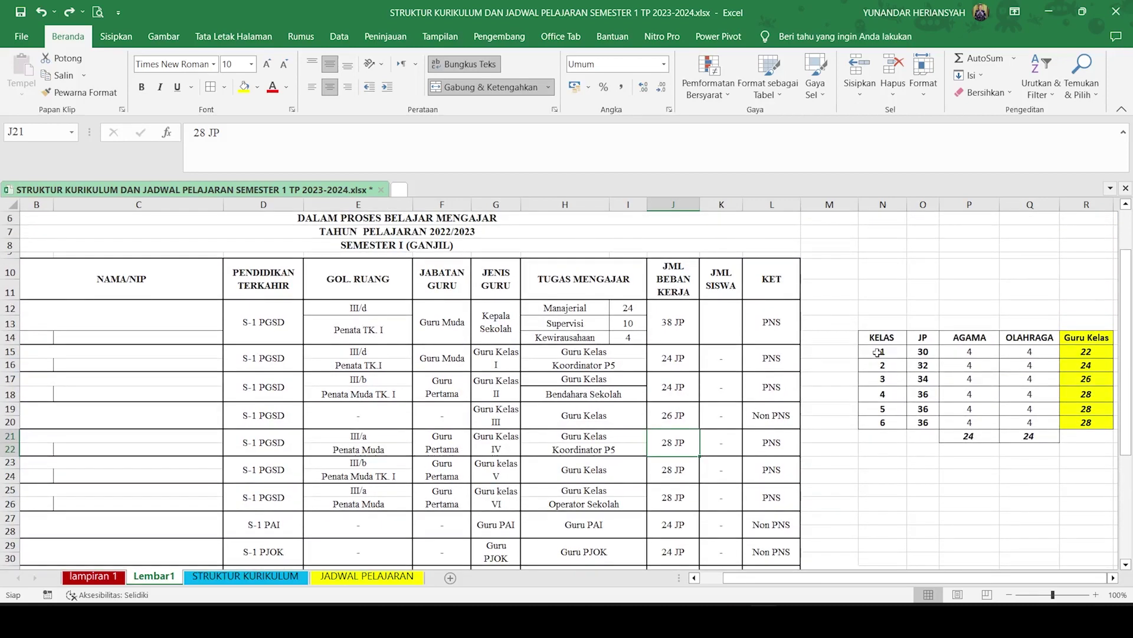
{"action": "scroll", "coordinate": [612, 507], "scroll_direction": "down", "scroll_amount": 3}
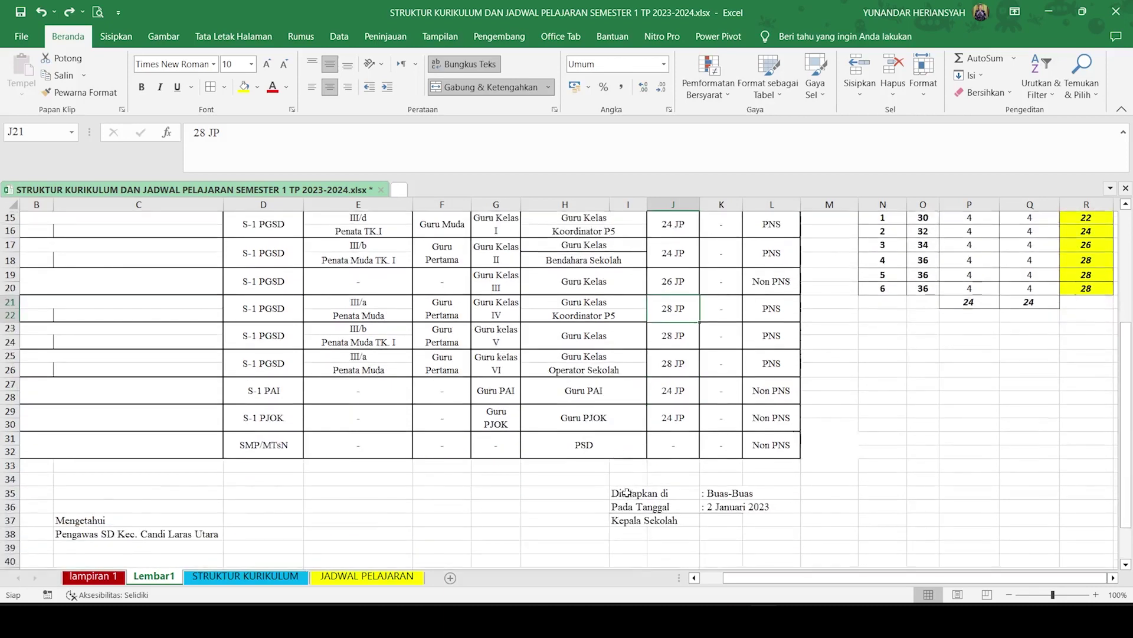
{"action": "scroll", "coordinate": [622, 412], "scroll_direction": "up", "scroll_amount": 3}
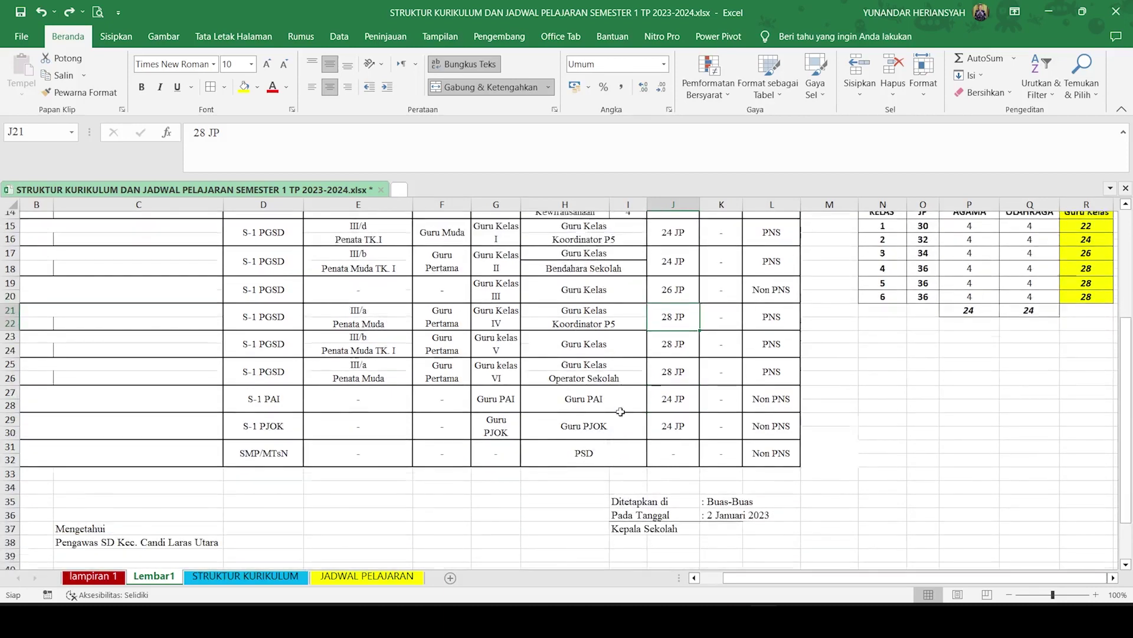
{"action": "scroll", "coordinate": [623, 411], "scroll_direction": "up", "scroll_amount": 2}
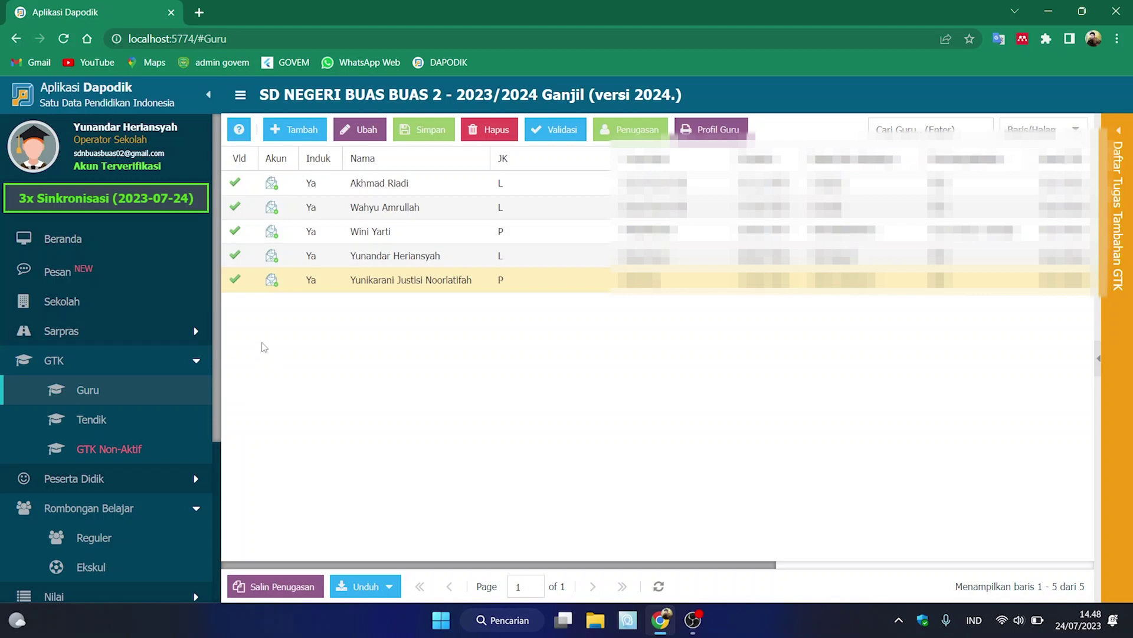
- Switch to Aplikasi Dapodik, show the Guru list under GTK and open the highlighted teacher's record for editing
{"action": "left_click", "coordinate": [101, 358]}
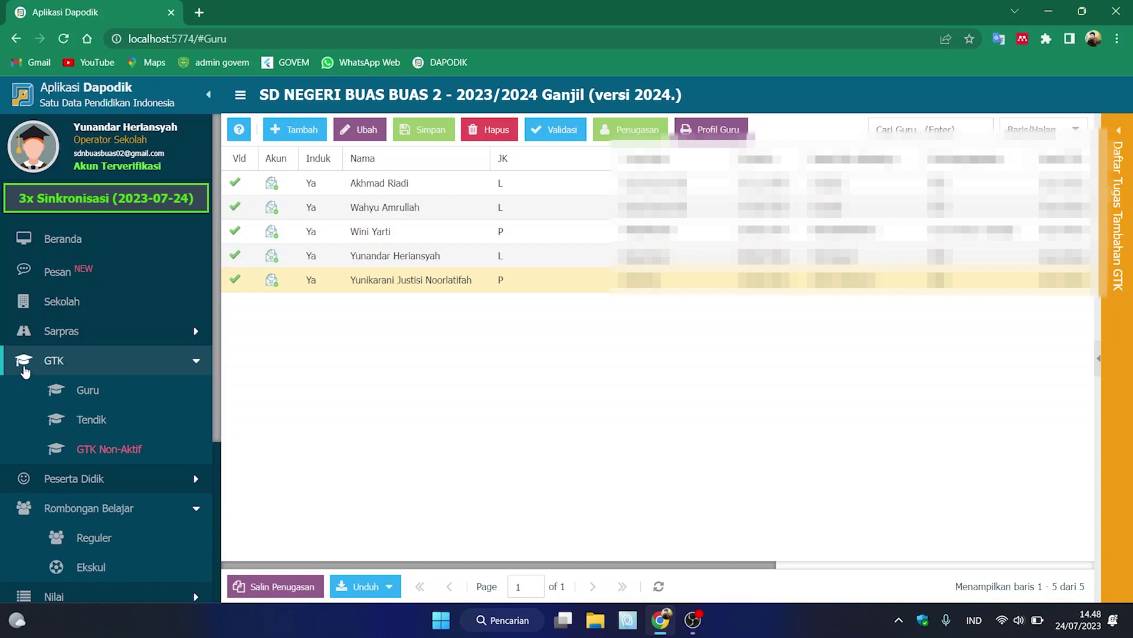
{"action": "left_click", "coordinate": [98, 390]}
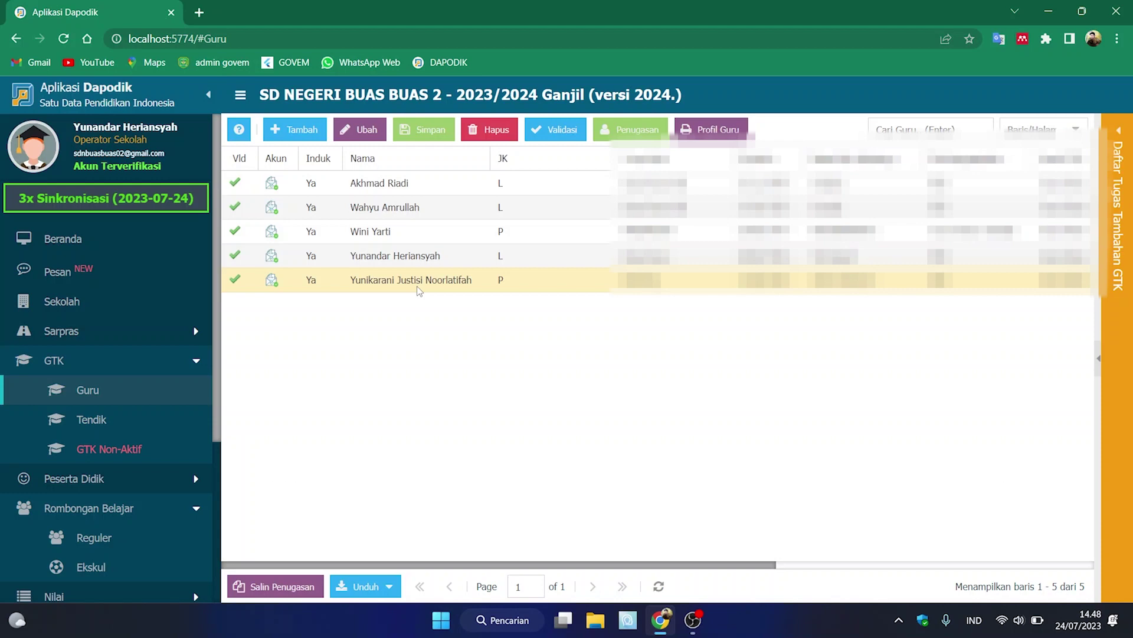
{"action": "left_click", "coordinate": [358, 133]}
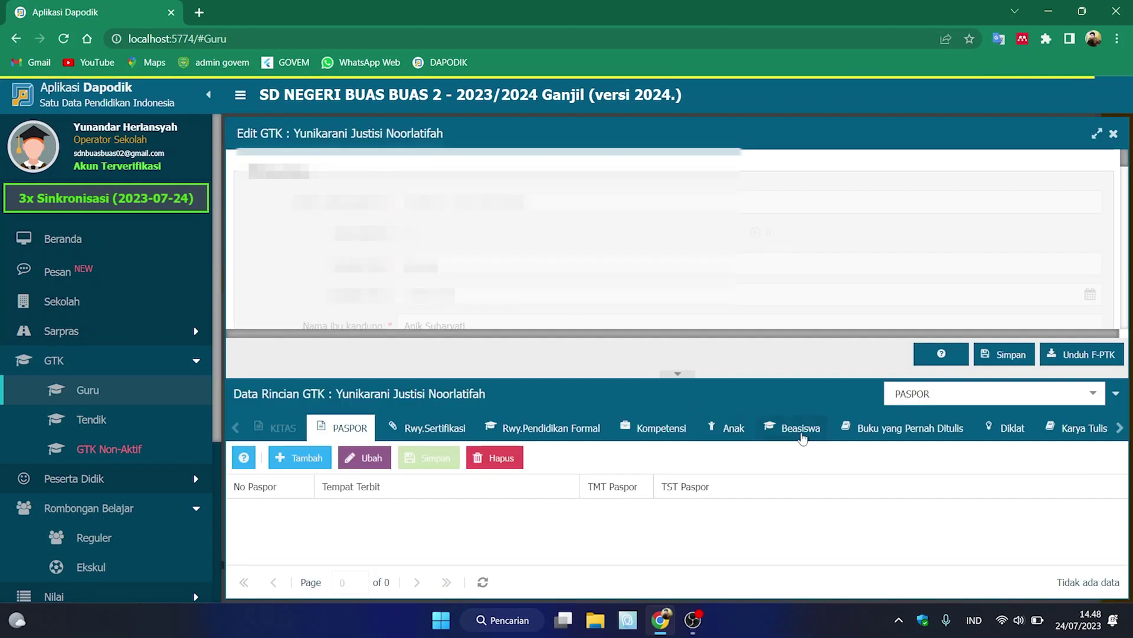
- Show the teacher's Tugas Tambahan details and enlarge the details area to view the Koordinator P5 assignment
{"action": "left_click", "coordinate": [1101, 399]}
{"action": "scroll", "coordinate": [995, 290], "scroll_direction": "down", "scroll_amount": 2}
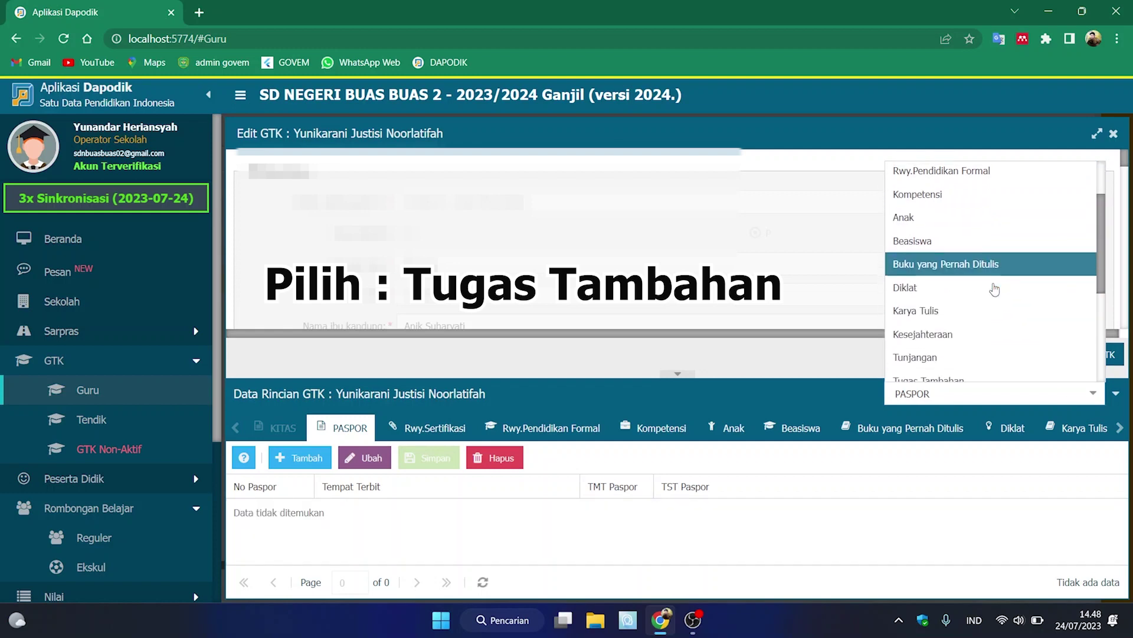
{"action": "scroll", "coordinate": [995, 289], "scroll_direction": "down", "scroll_amount": 4}
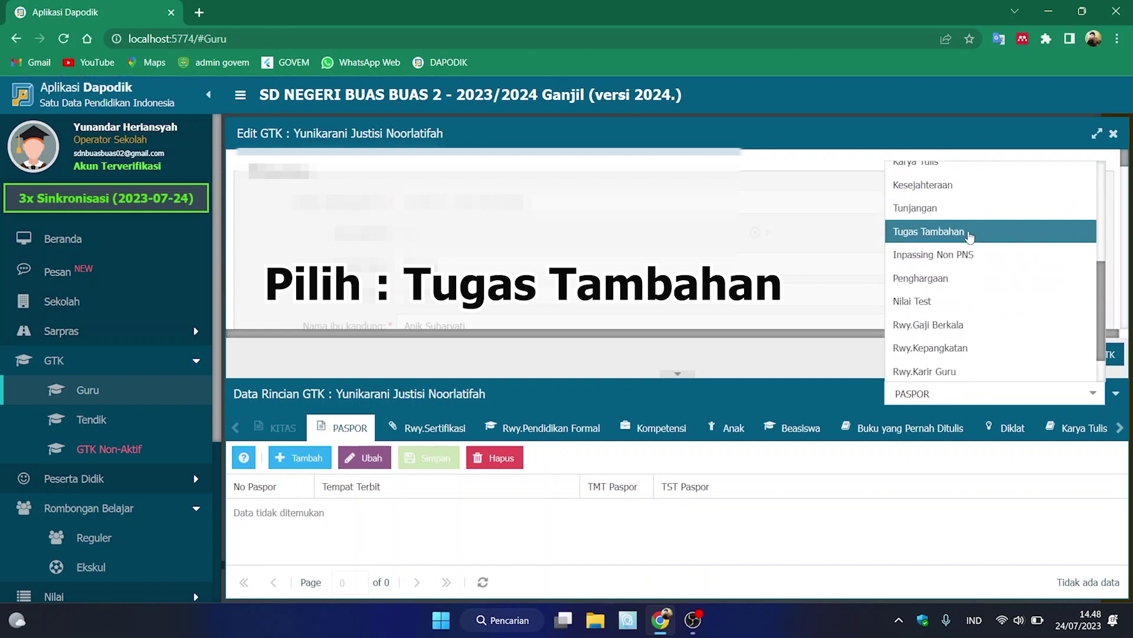
{"action": "left_click", "coordinate": [970, 236]}
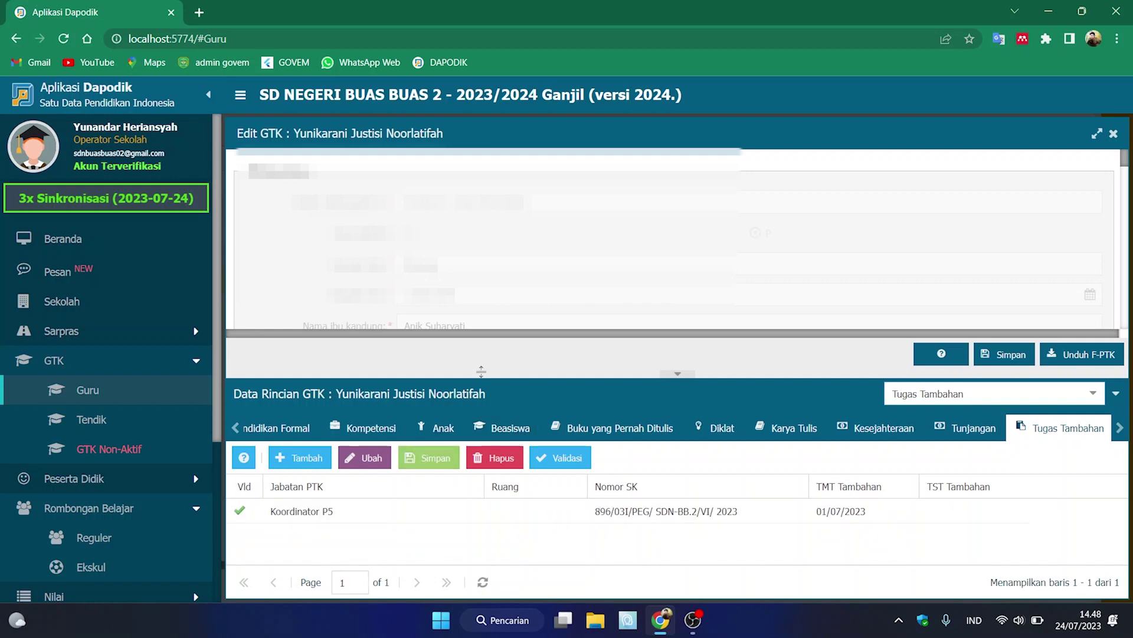
{"action": "left_click_drag", "start_coordinate": [481, 371], "coordinate": [481, 241]}
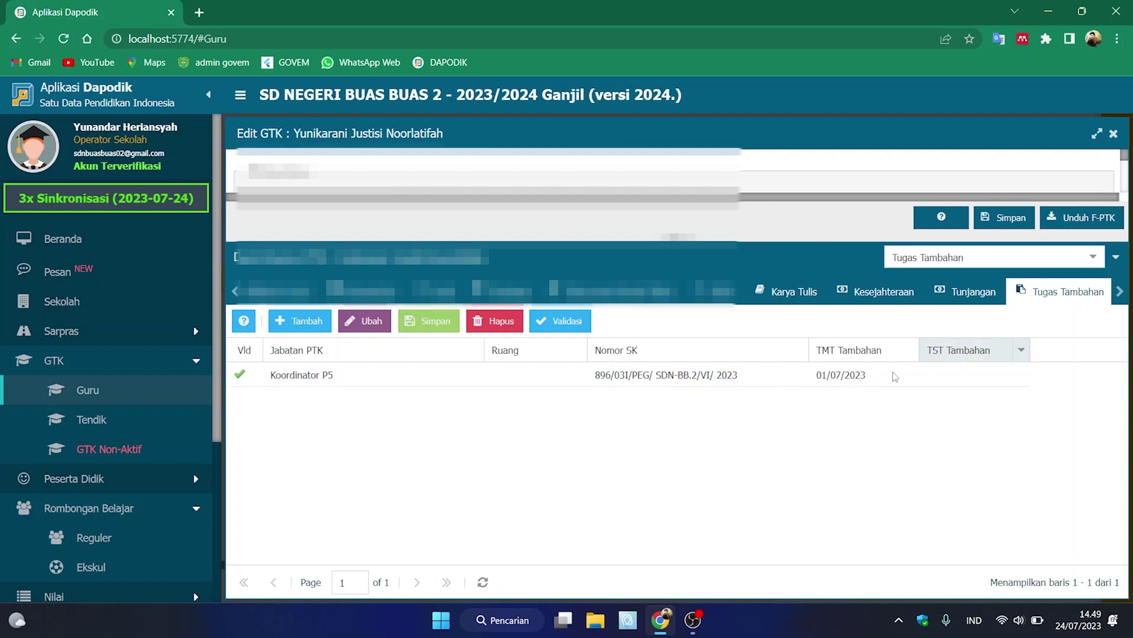
- Open the list of regular class groups (Reguler) under Rombongan Belajar
{"action": "scroll", "coordinate": [112, 380], "scroll_direction": "down", "scroll_amount": 1}
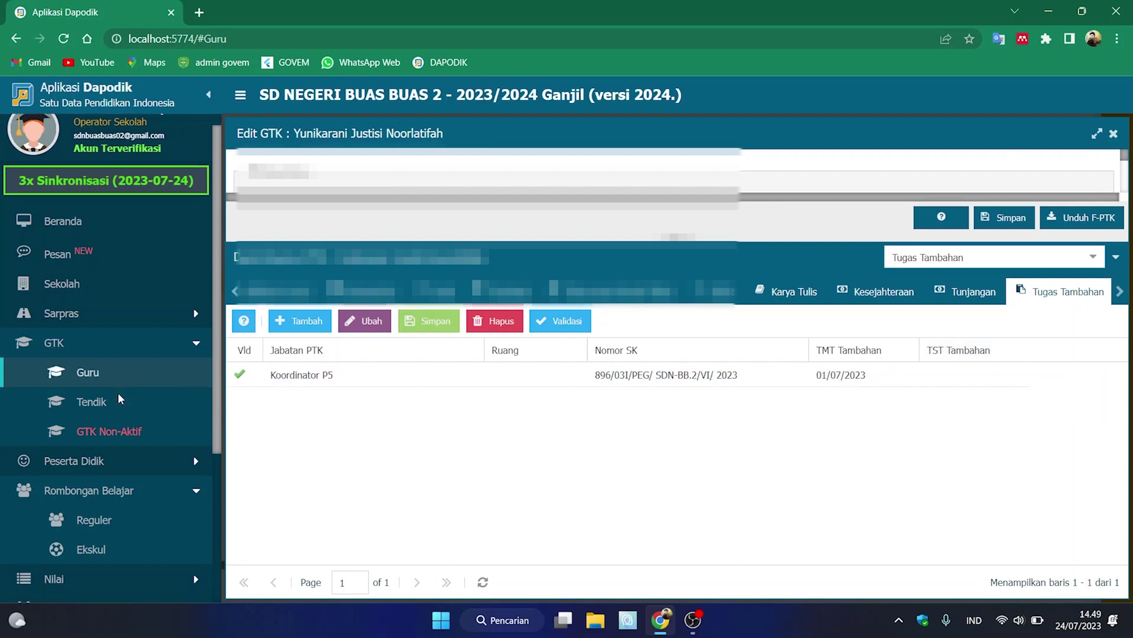
{"action": "scroll", "coordinate": [118, 392], "scroll_direction": "down", "scroll_amount": 1}
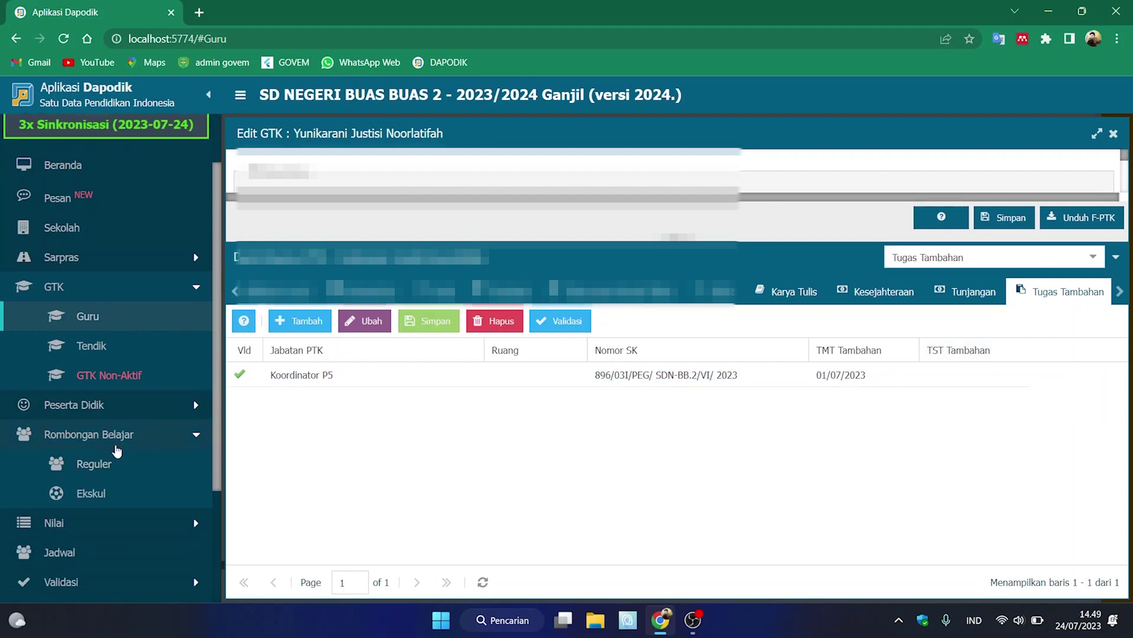
{"action": "left_click", "coordinate": [116, 444]}
{"action": "left_click", "coordinate": [112, 437]}
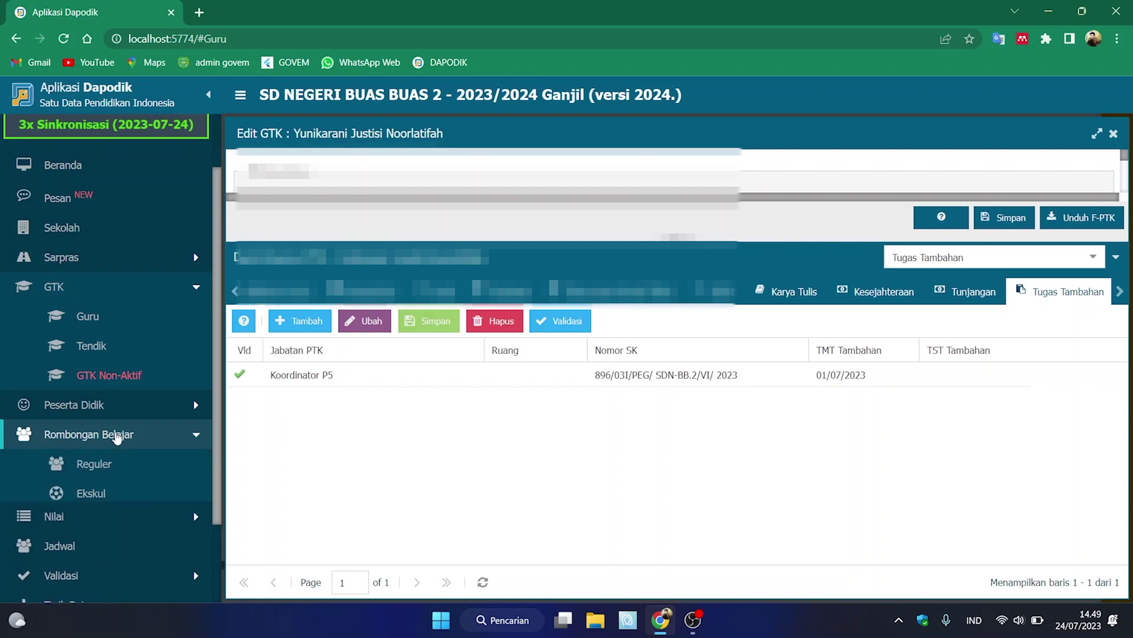
{"action": "left_click", "coordinate": [93, 465]}
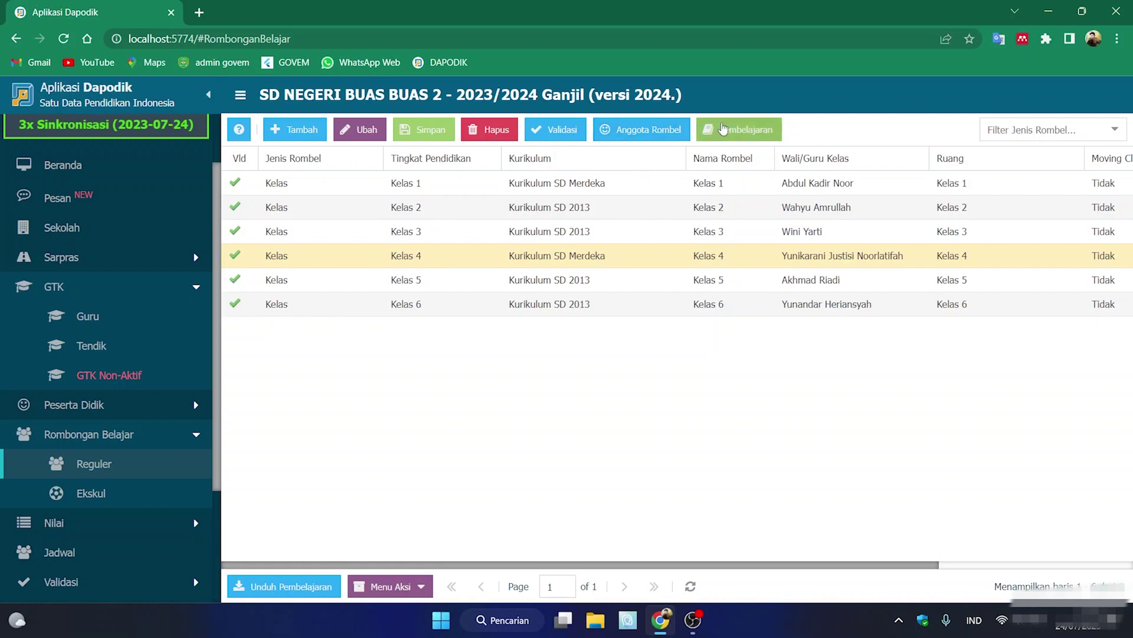
- Open the Pembelajaran entries of Kelas 4 and show the P5 theme selection for Project Penguatan Profil Pelajar Pancasila
{"action": "left_click", "coordinate": [724, 129]}
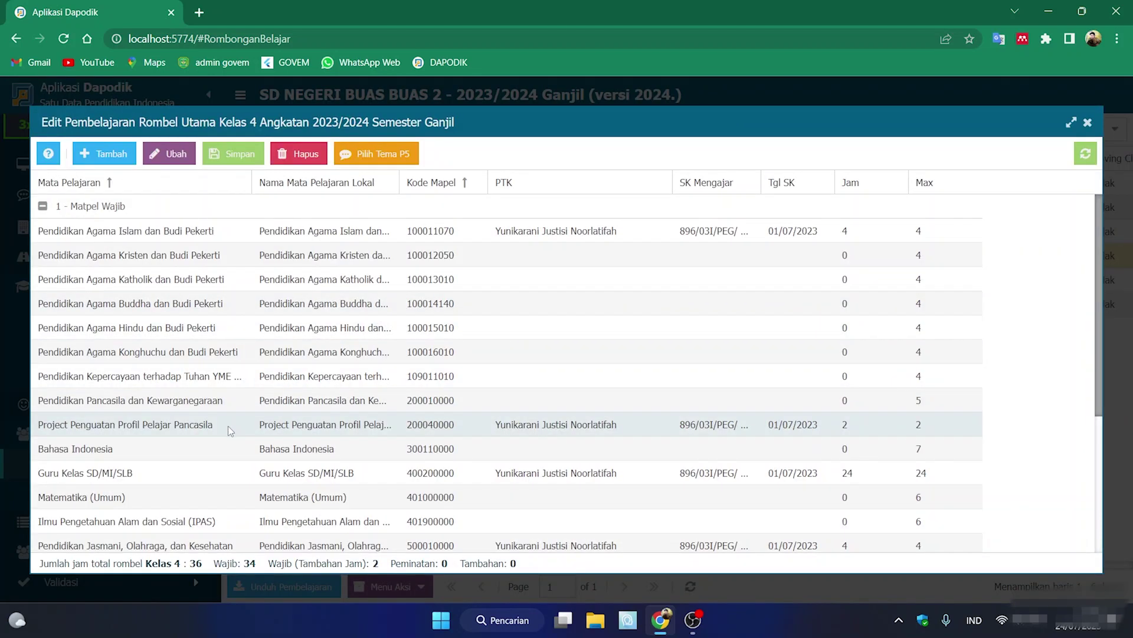
{"action": "left_click", "coordinate": [115, 426]}
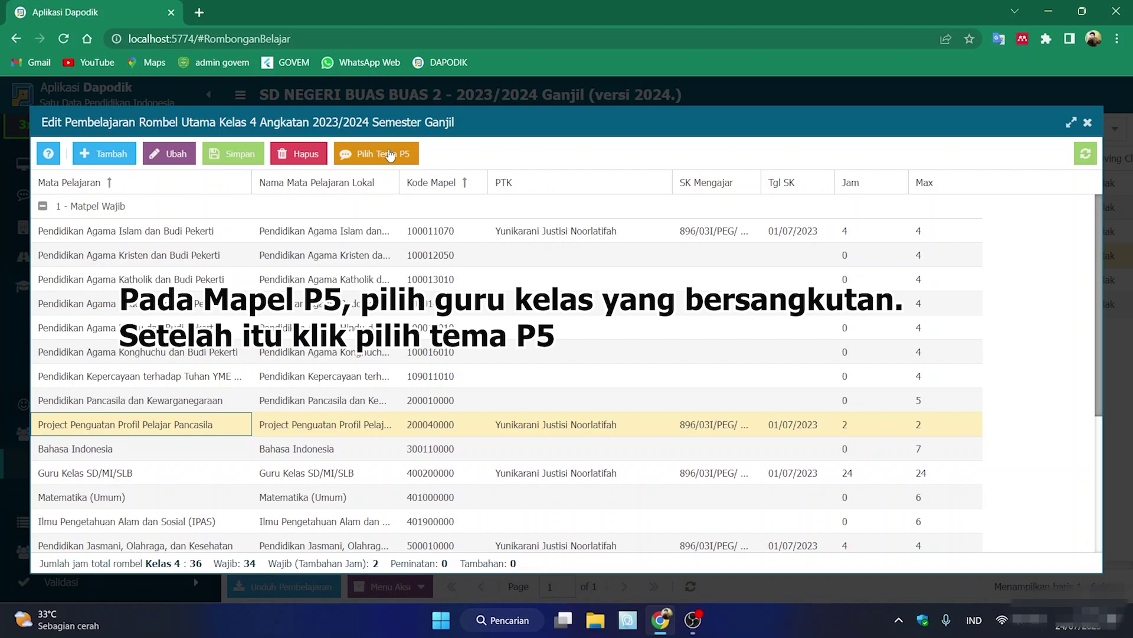
{"action": "left_click", "coordinate": [391, 155]}
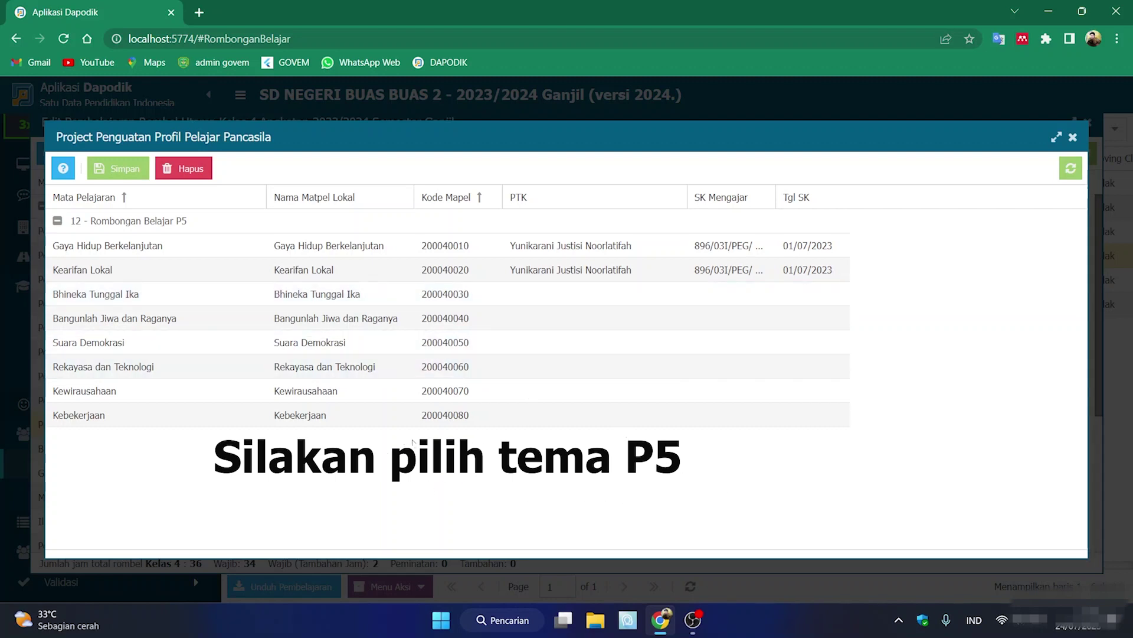
- Point out the Gaya Hidup Berkelanjutan and Kearifan Lokal themes, and close the P5 theme and Kelas 4 Pembelajaran windows
{"action": "left_click", "coordinate": [323, 253]}
{"action": "left_click", "coordinate": [312, 276]}
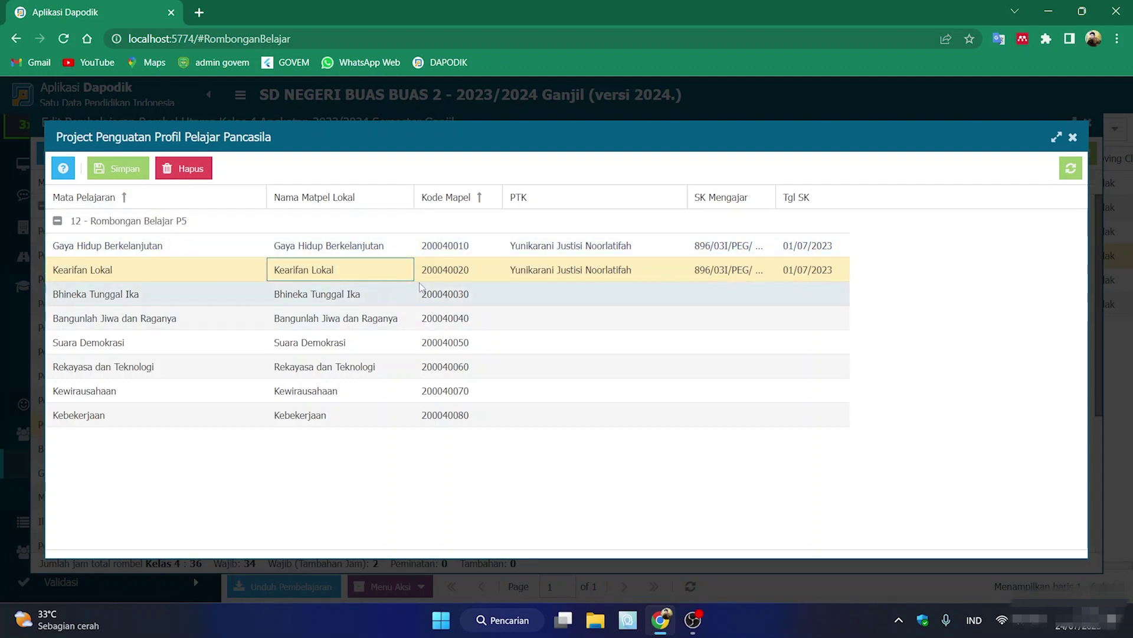
{"action": "left_click", "coordinate": [1073, 137]}
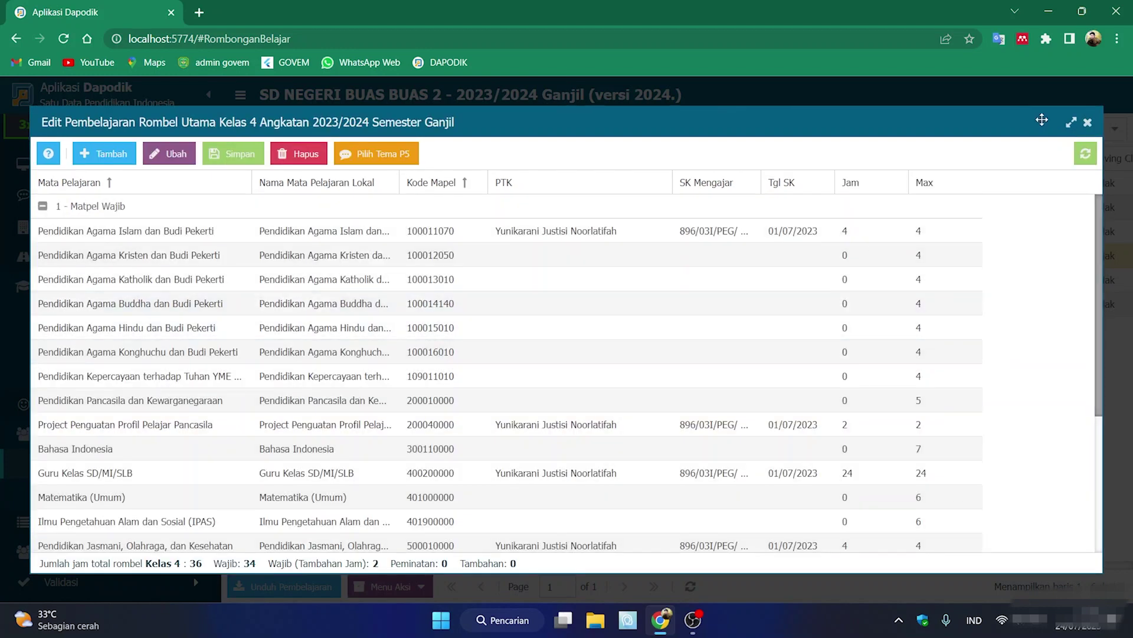
{"action": "left_click", "coordinate": [1088, 122]}
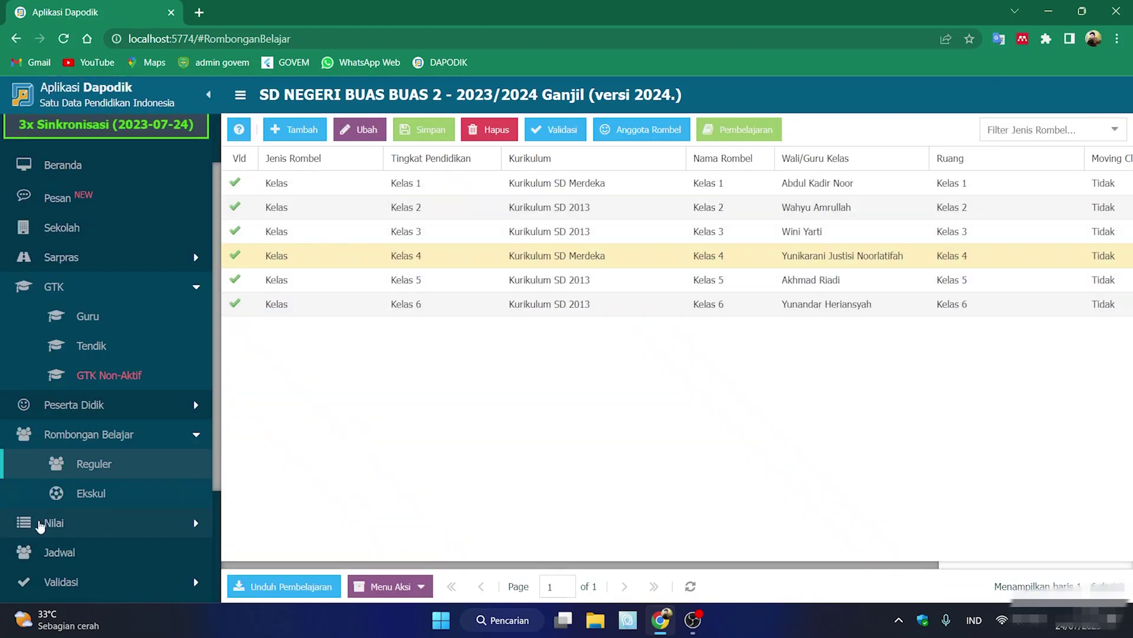
- Open the Jadwal Pembelajaran and show the Senin schedule for the room Kelas 4
{"action": "scroll", "coordinate": [122, 454], "scroll_direction": "down", "scroll_amount": 1}
{"action": "left_click", "coordinate": [94, 479]}
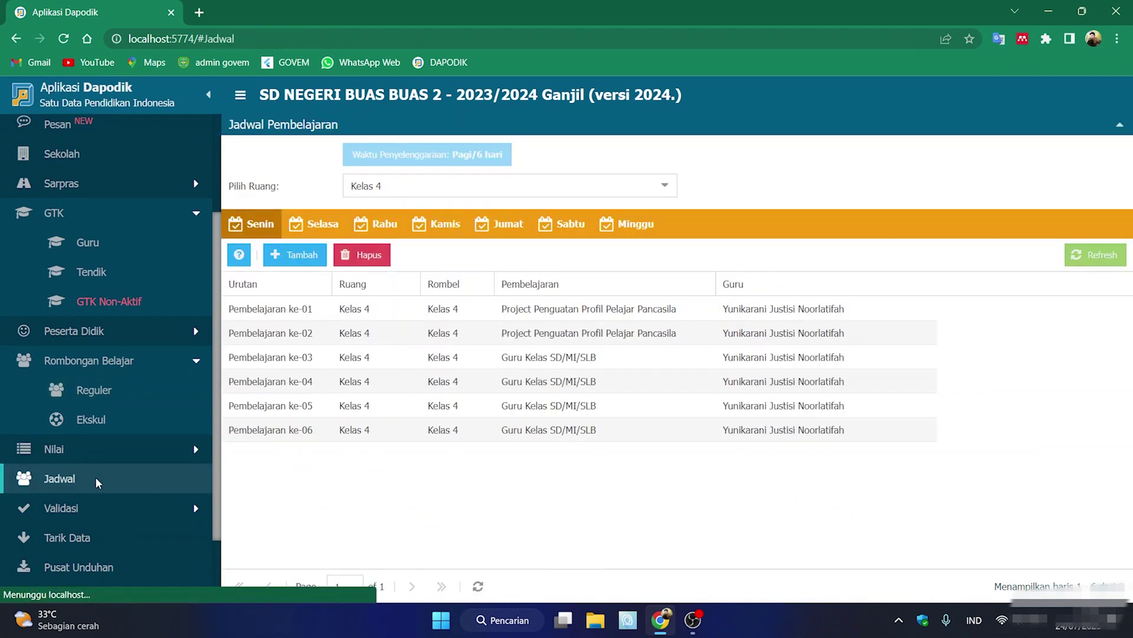
{"action": "left_click", "coordinate": [662, 183]}
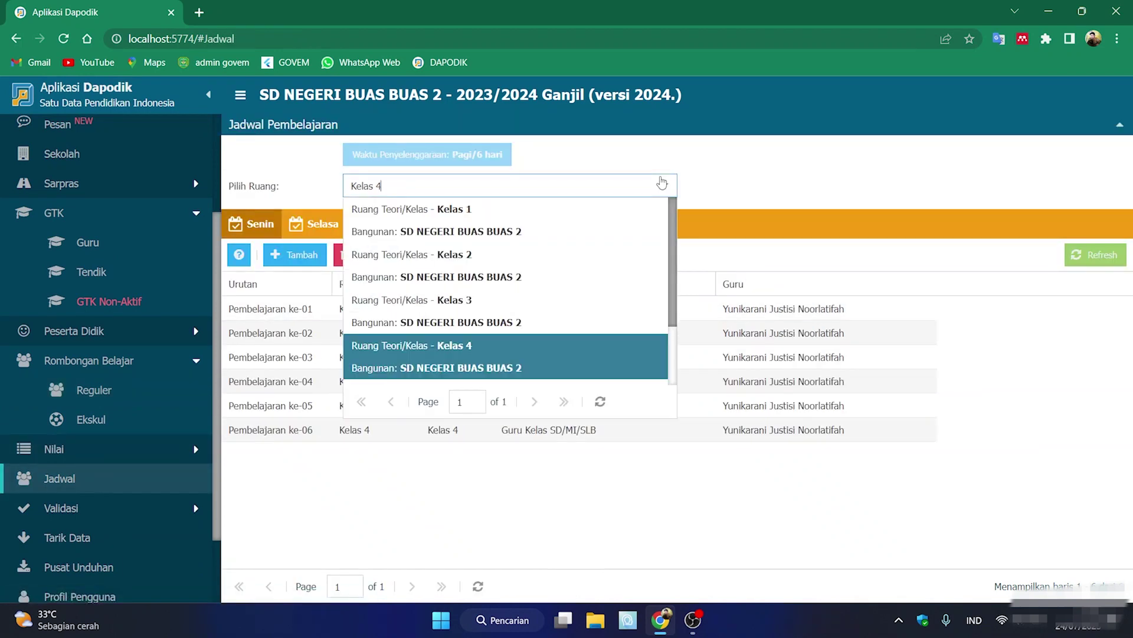
{"action": "left_click", "coordinate": [424, 349]}
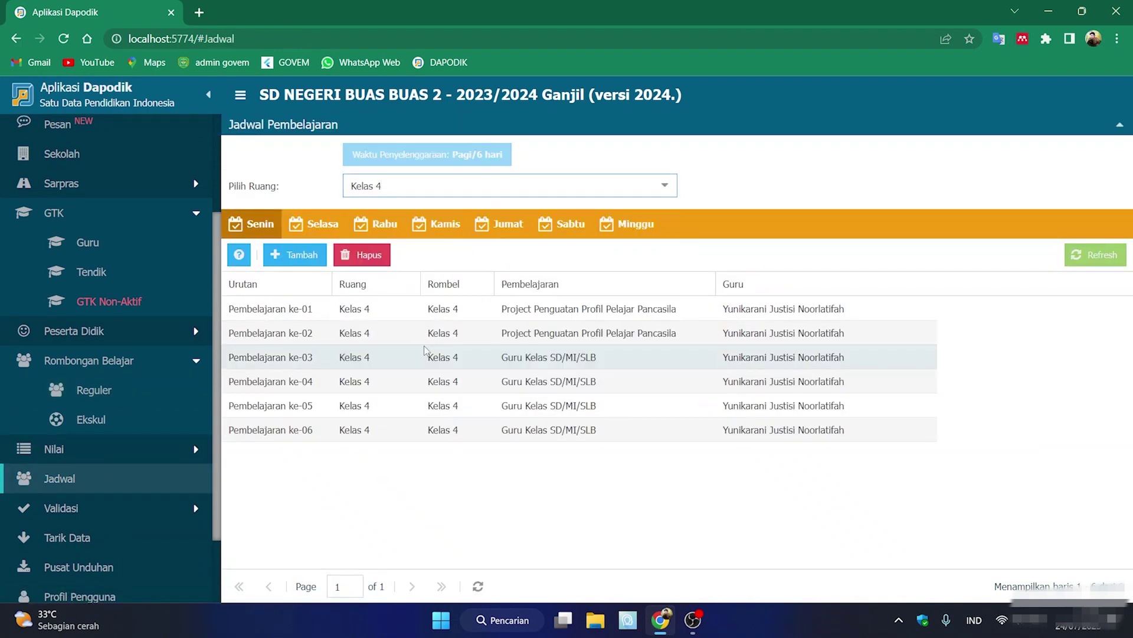